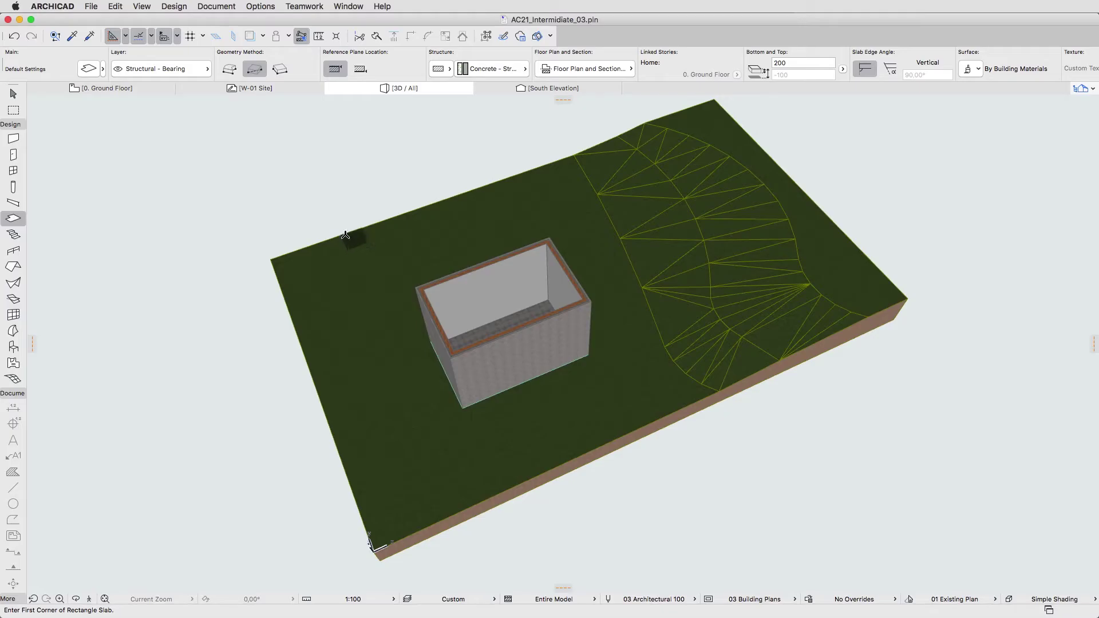
- Switch to the 0. Ground Floor plan and show the saved slab favorites
{"action": "left_click", "coordinate": [159, 89]}
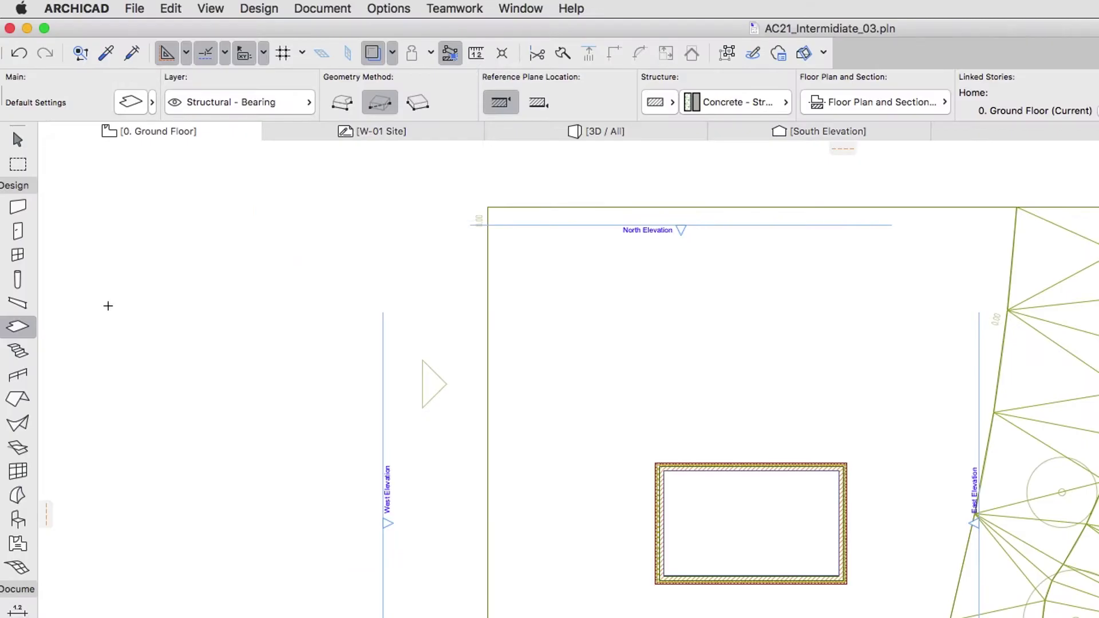
{"action": "left_click", "coordinate": [33, 328]}
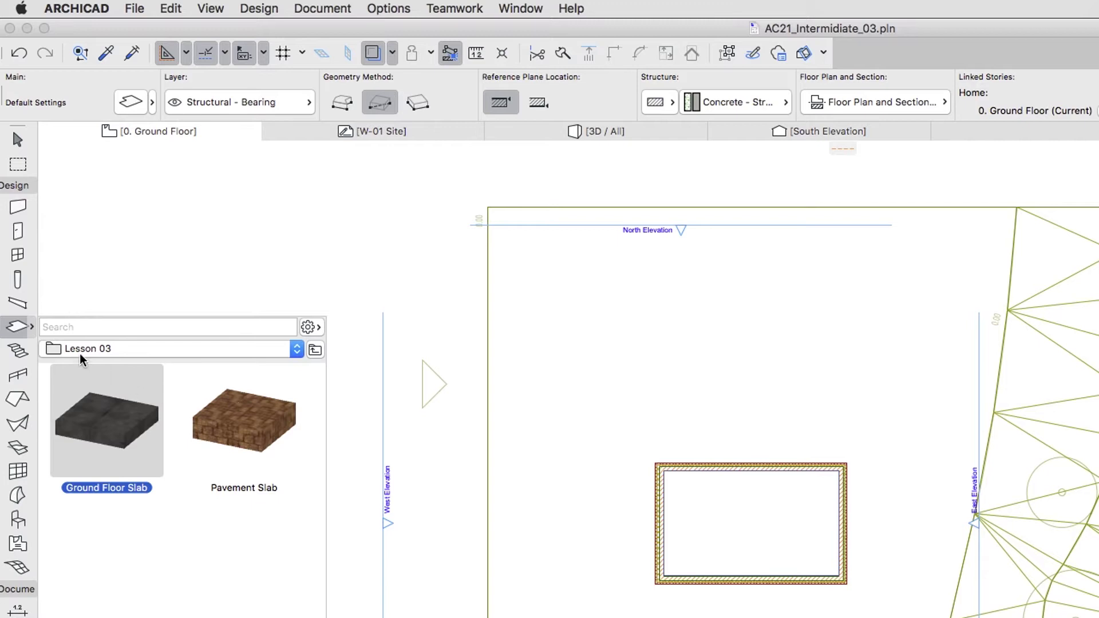
- Set new slabs to Ground Floor home story, -50 offset and the Exterior Pavement composite
{"action": "double_click", "coordinate": [18, 327]}
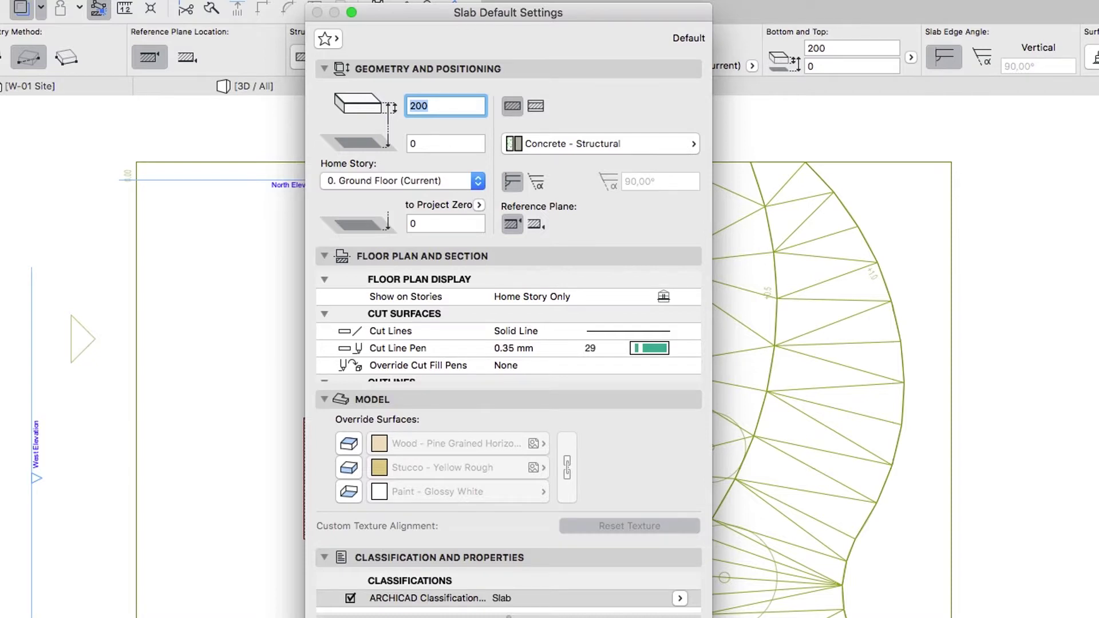
{"action": "left_click", "coordinate": [374, 182]}
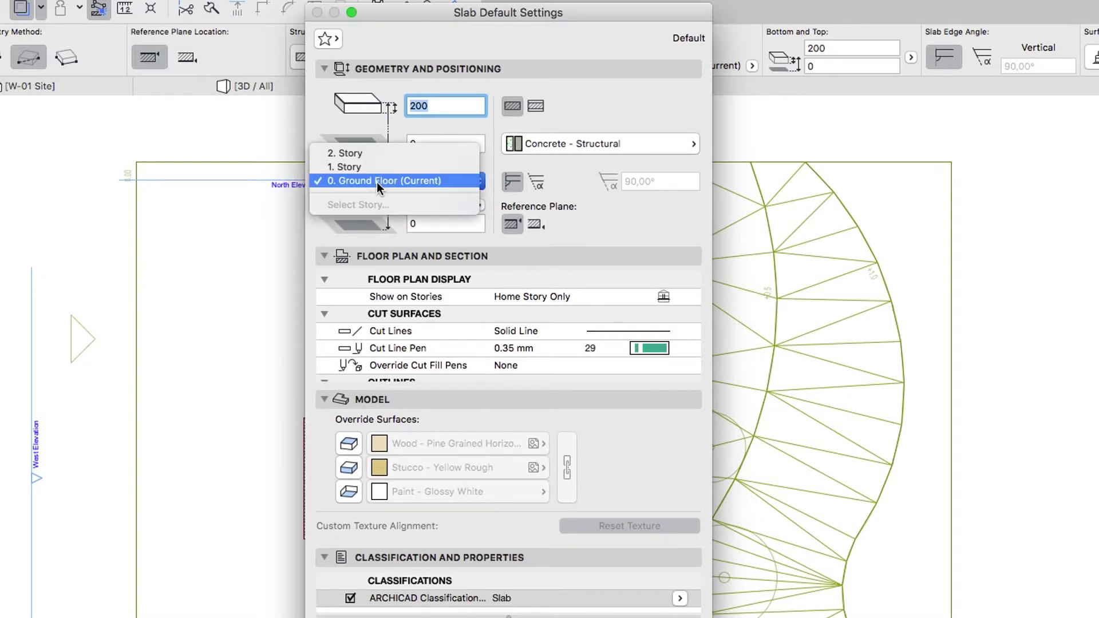
{"action": "left_click", "coordinate": [377, 182]}
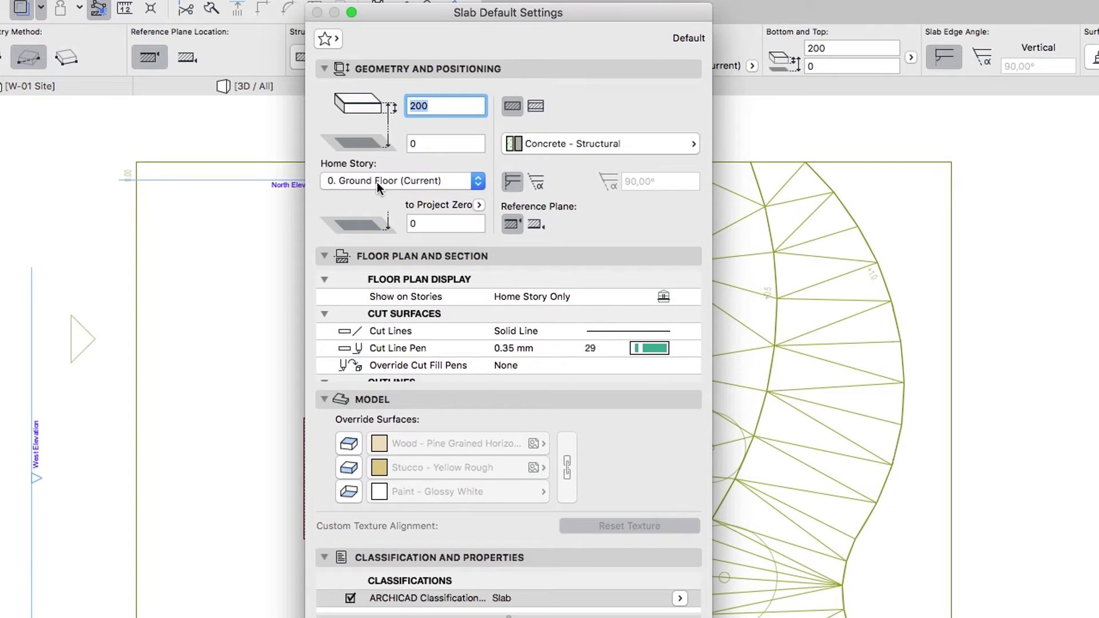
{"action": "left_click", "coordinate": [415, 147]}
{"action": "type", "text": "-50"}
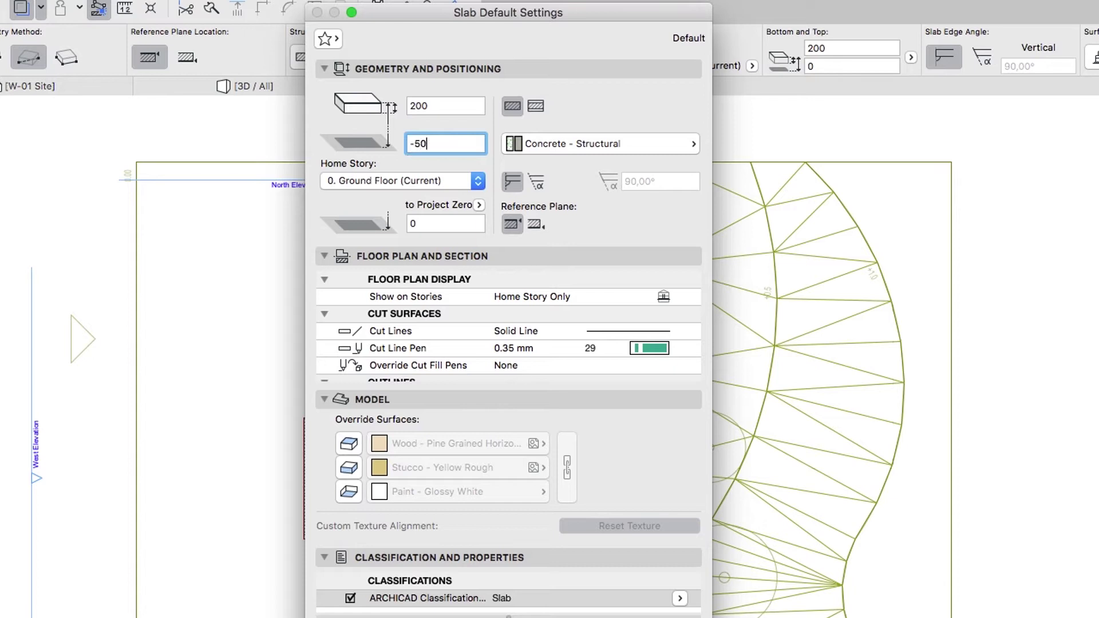
{"action": "left_click", "coordinate": [535, 106]}
{"action": "left_click", "coordinate": [548, 149]}
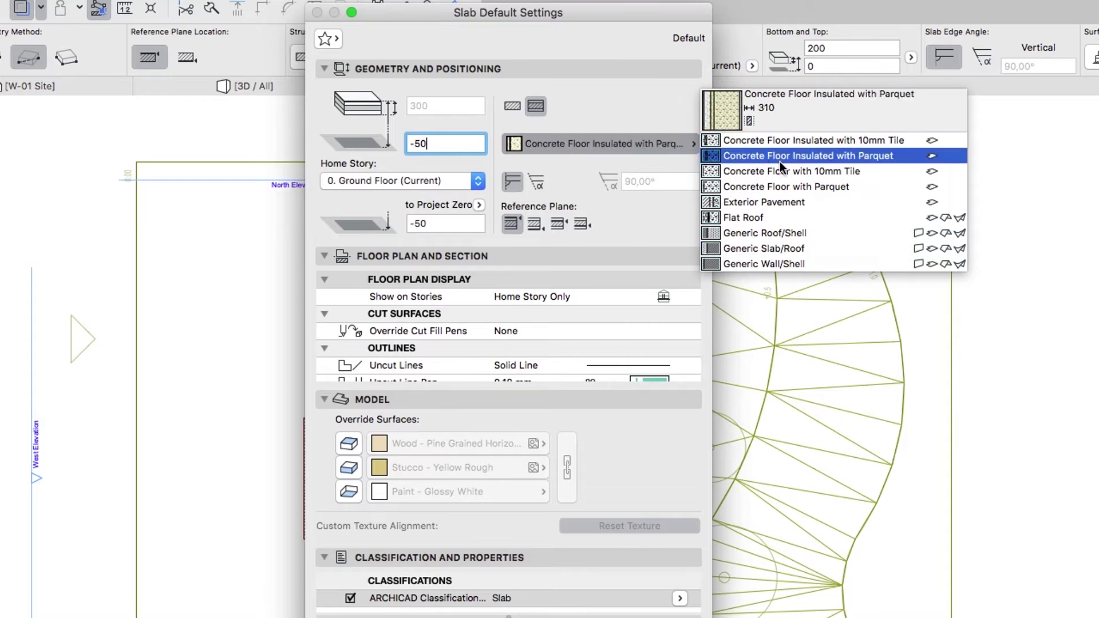
{"action": "left_click", "coordinate": [811, 200]}
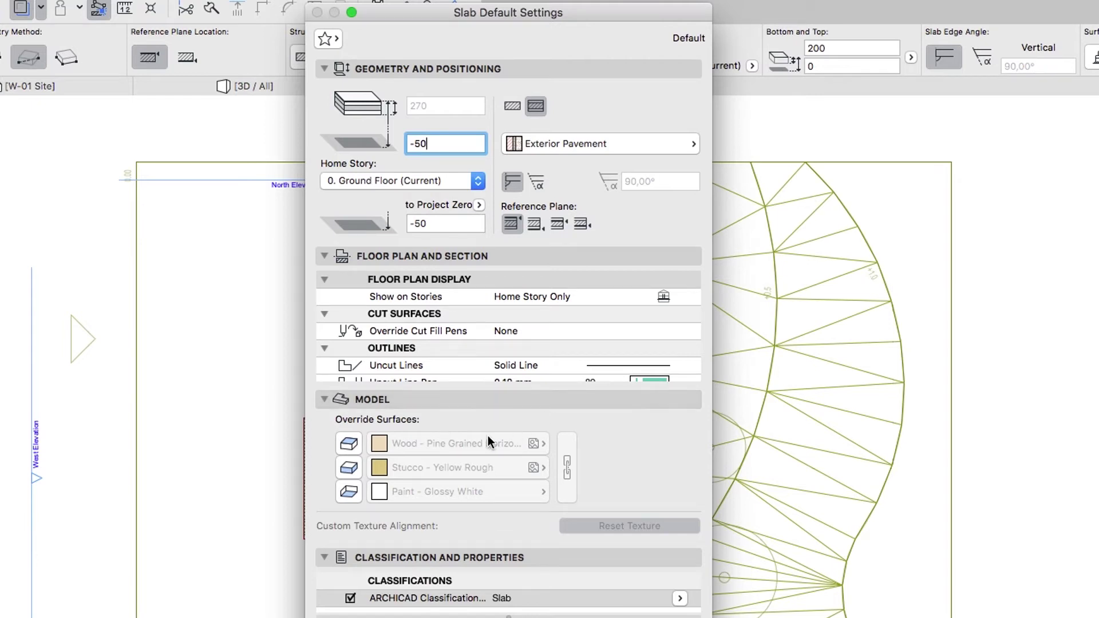
- Override the slab's top and edge surface materials with Pavement - Brick Moss
{"action": "left_click", "coordinate": [358, 444]}
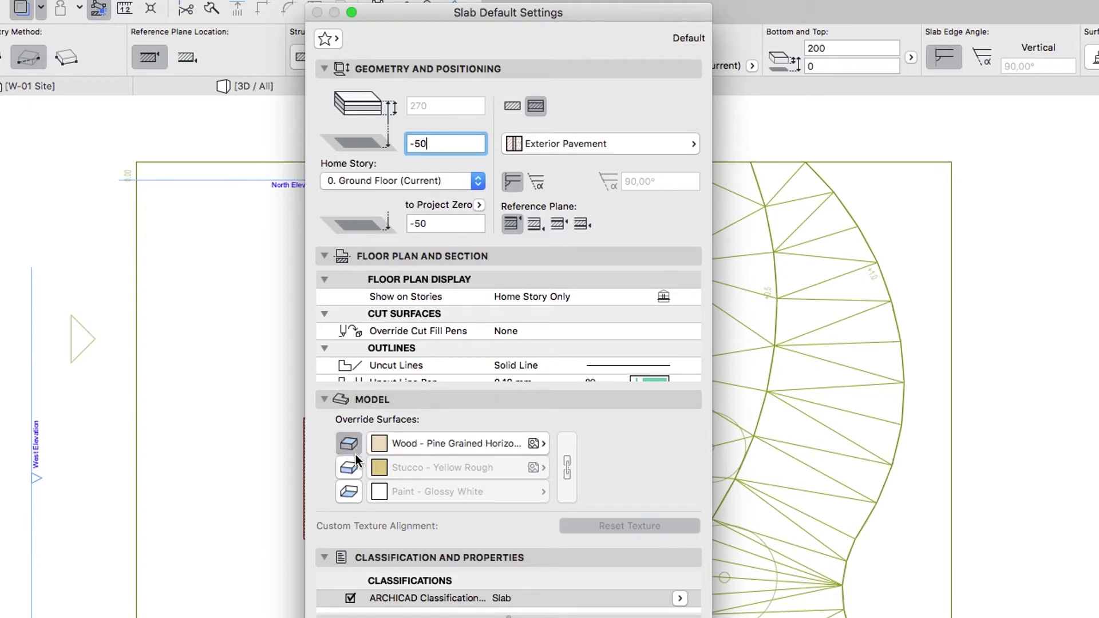
{"action": "left_click", "coordinate": [352, 468]}
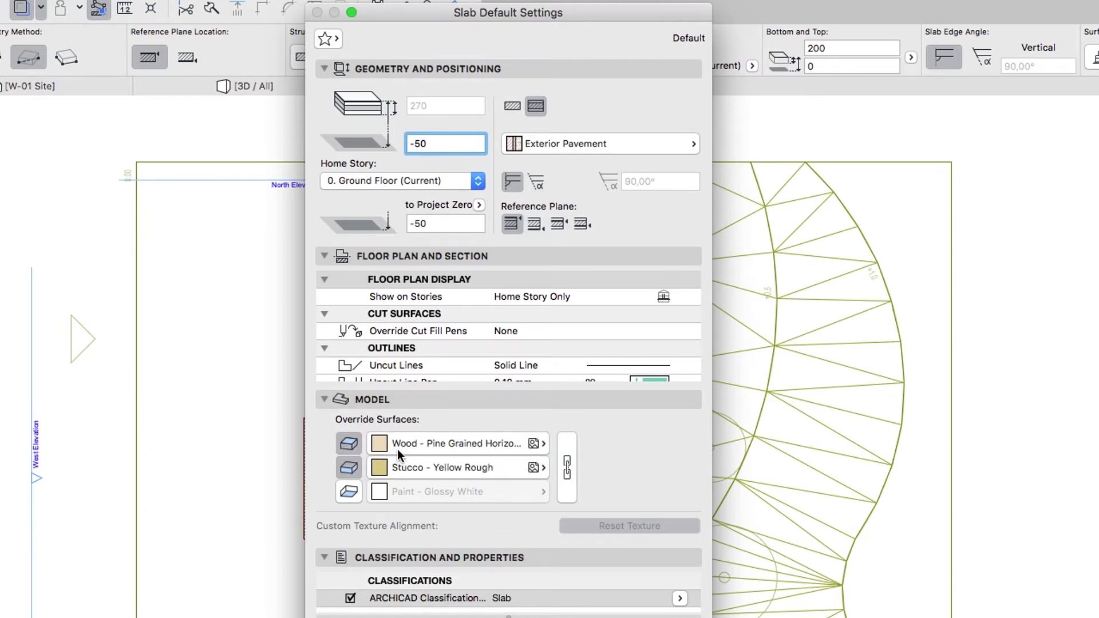
{"action": "left_click", "coordinate": [397, 449]}
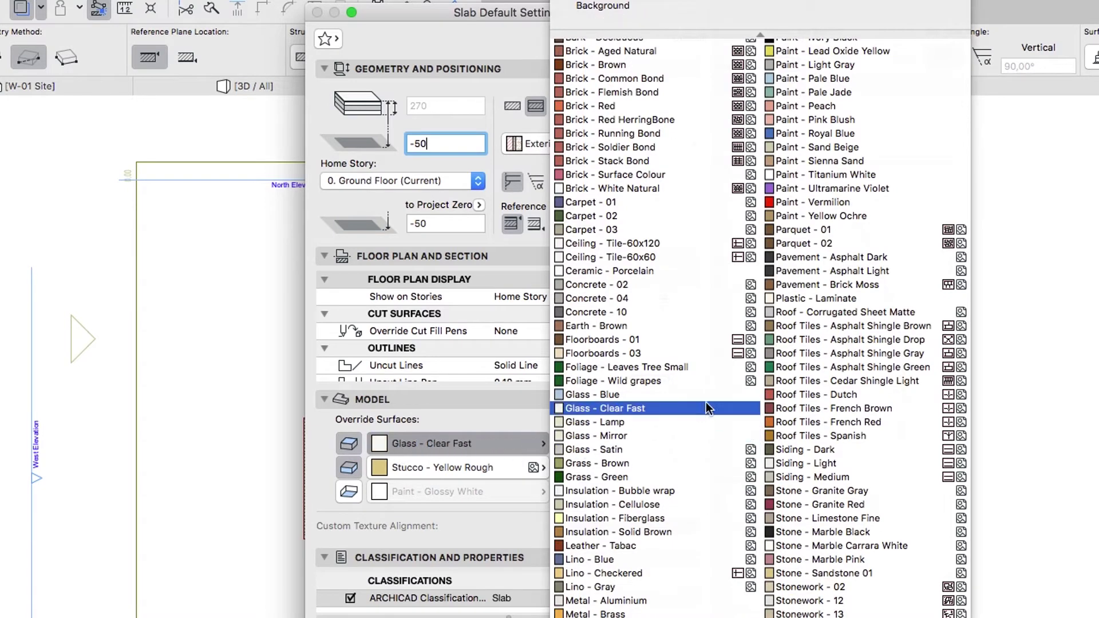
{"action": "left_click", "coordinate": [844, 290]}
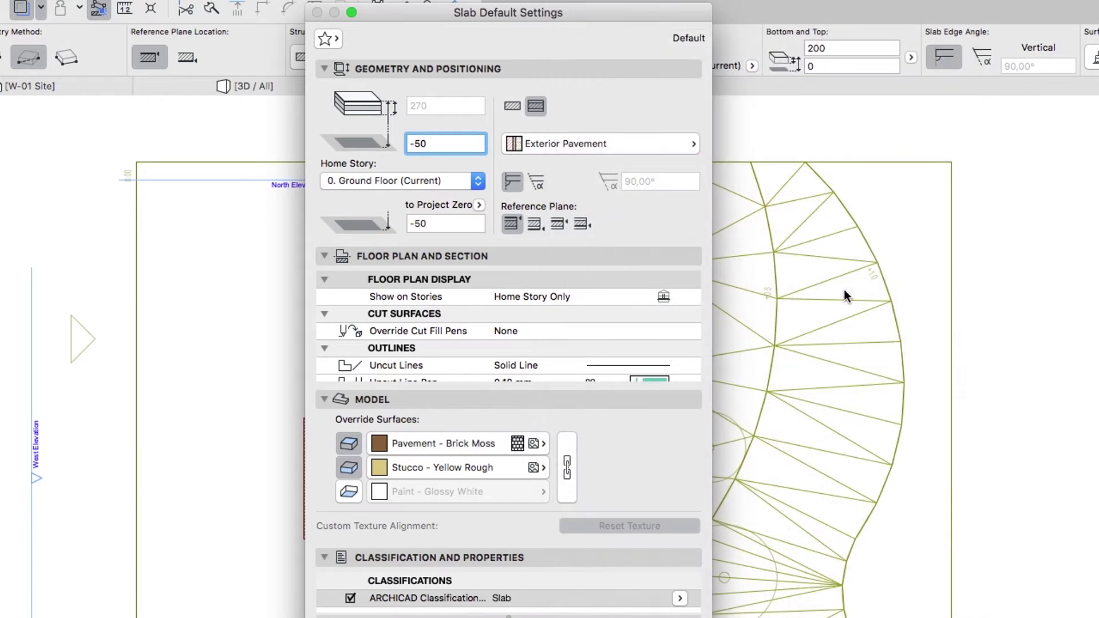
{"action": "left_click", "coordinate": [543, 463]}
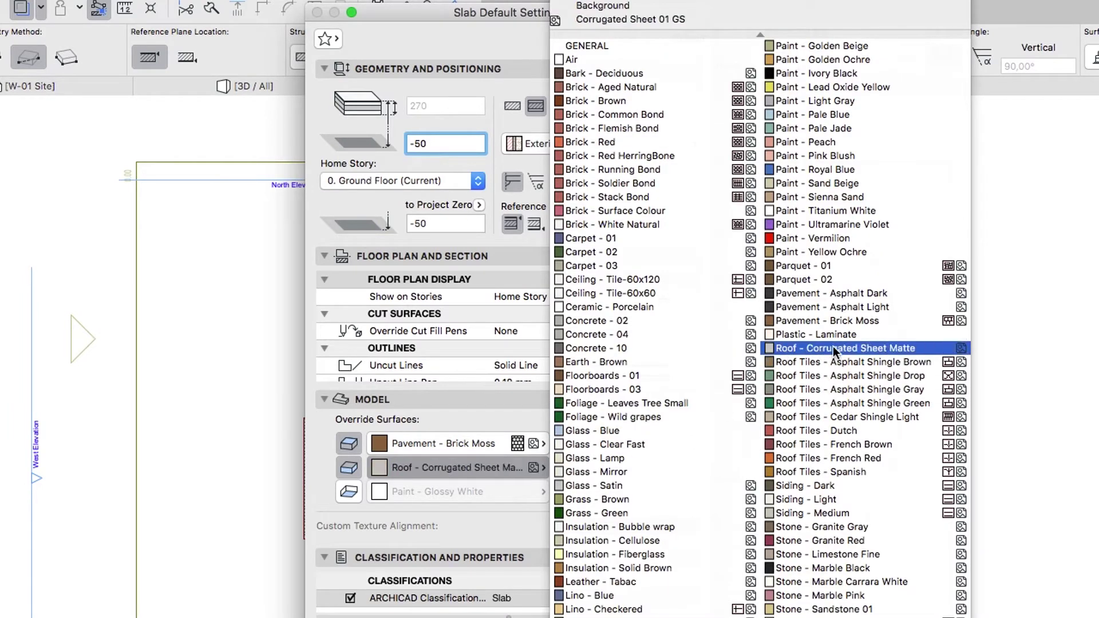
{"action": "left_click", "coordinate": [847, 322]}
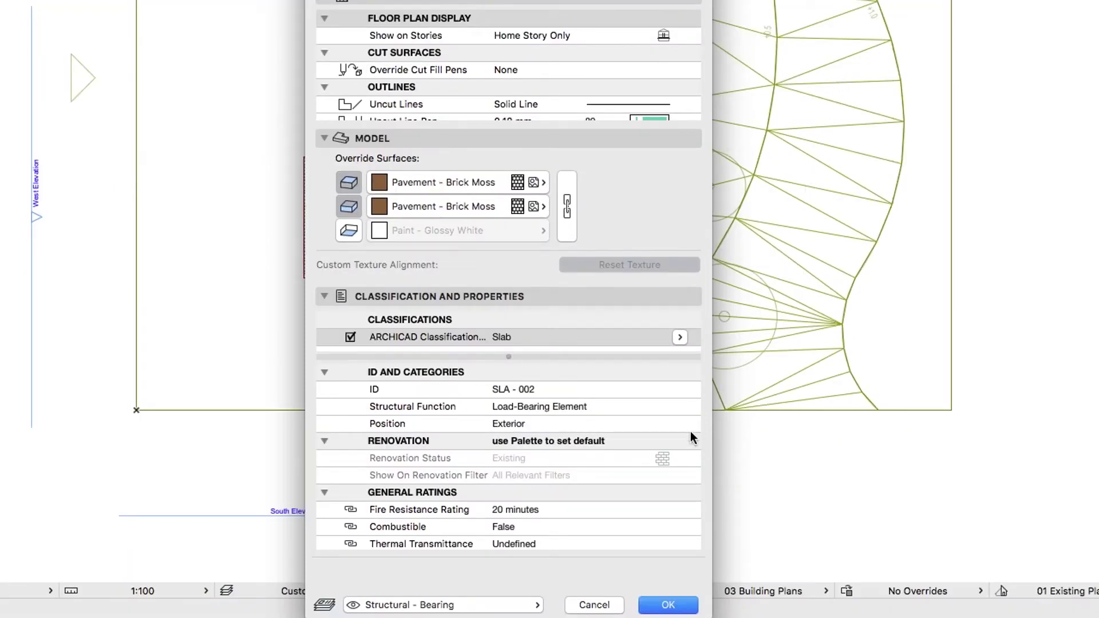
- Put the slab on the Site & Landscape - Terrain layer as a Non-Load-Bearing Element, Exterior position
{"action": "left_click", "coordinate": [539, 601]}
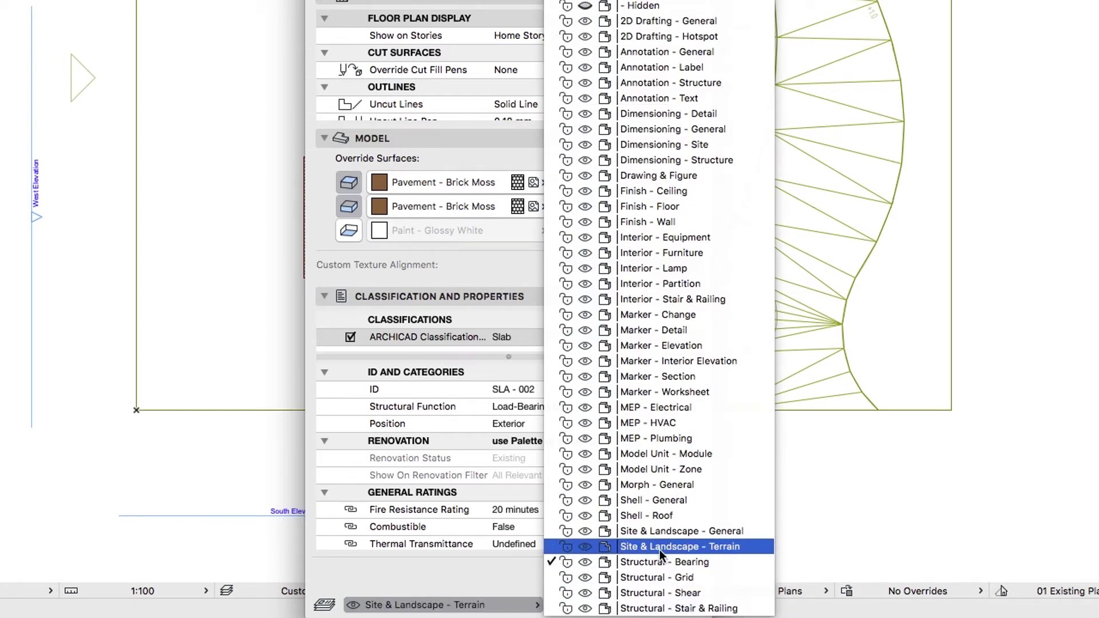
{"action": "left_click", "coordinate": [752, 546]}
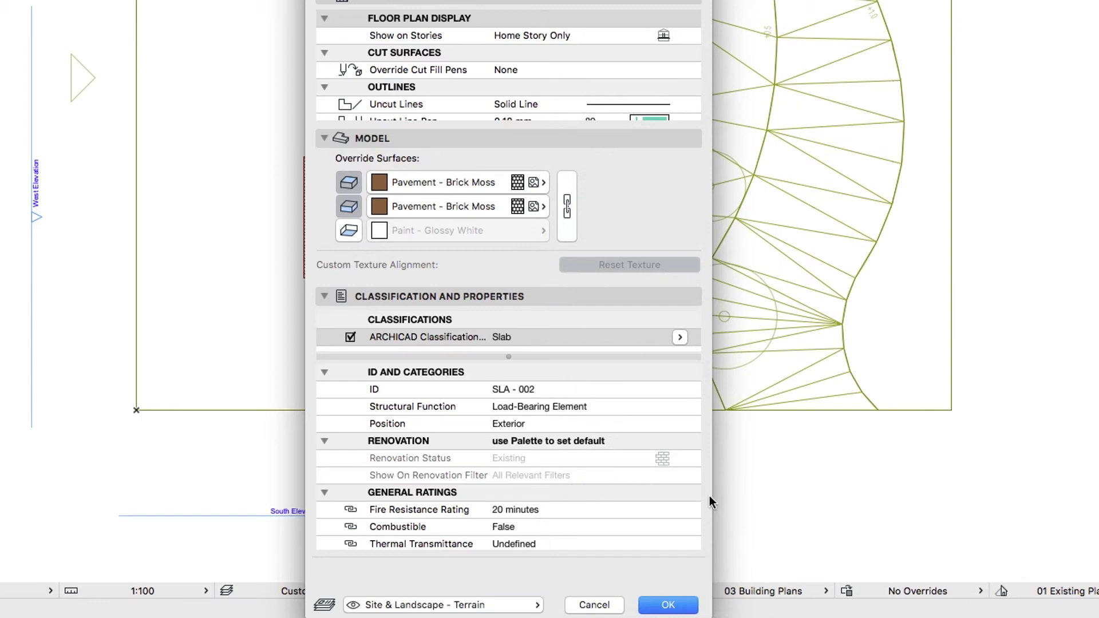
{"action": "left_click", "coordinate": [682, 410]}
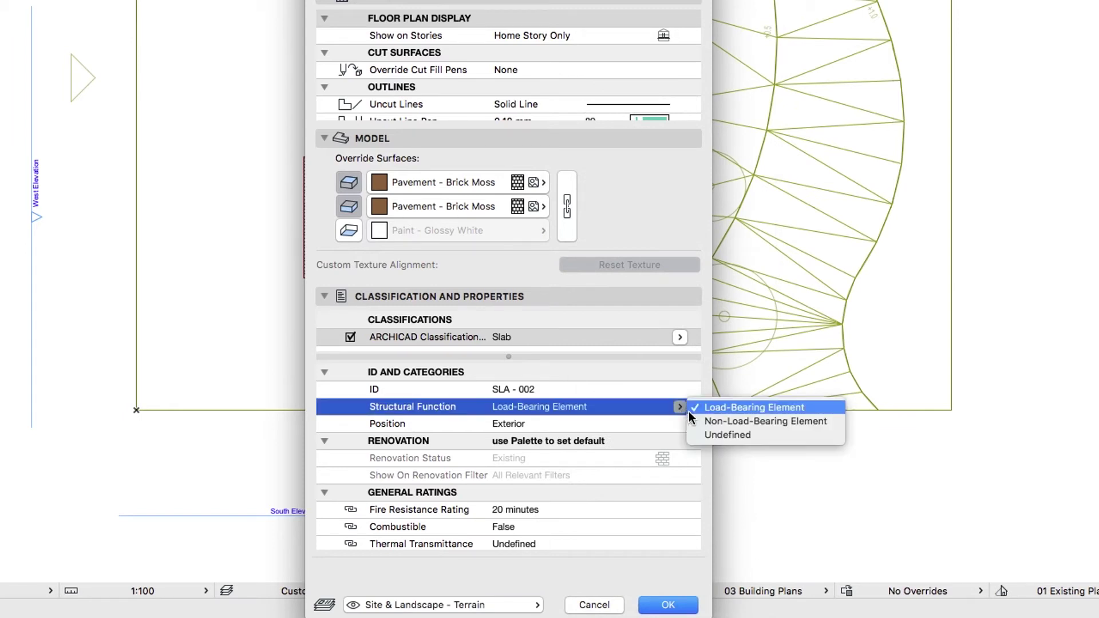
{"action": "left_click", "coordinate": [697, 423]}
{"action": "left_click", "coordinate": [697, 424]}
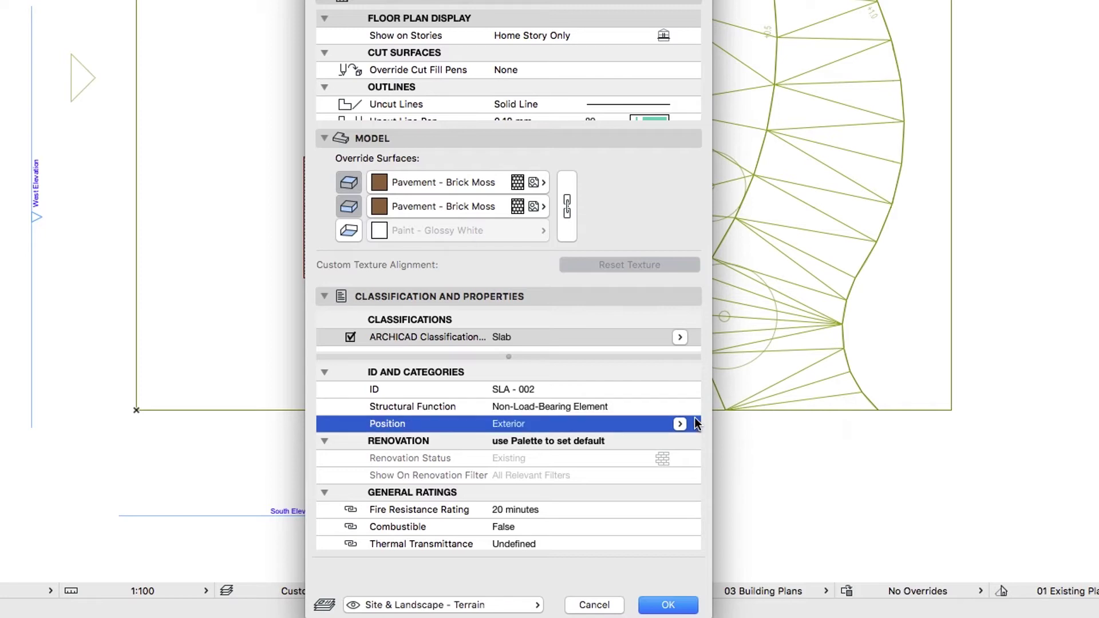
{"action": "left_click", "coordinate": [680, 424]}
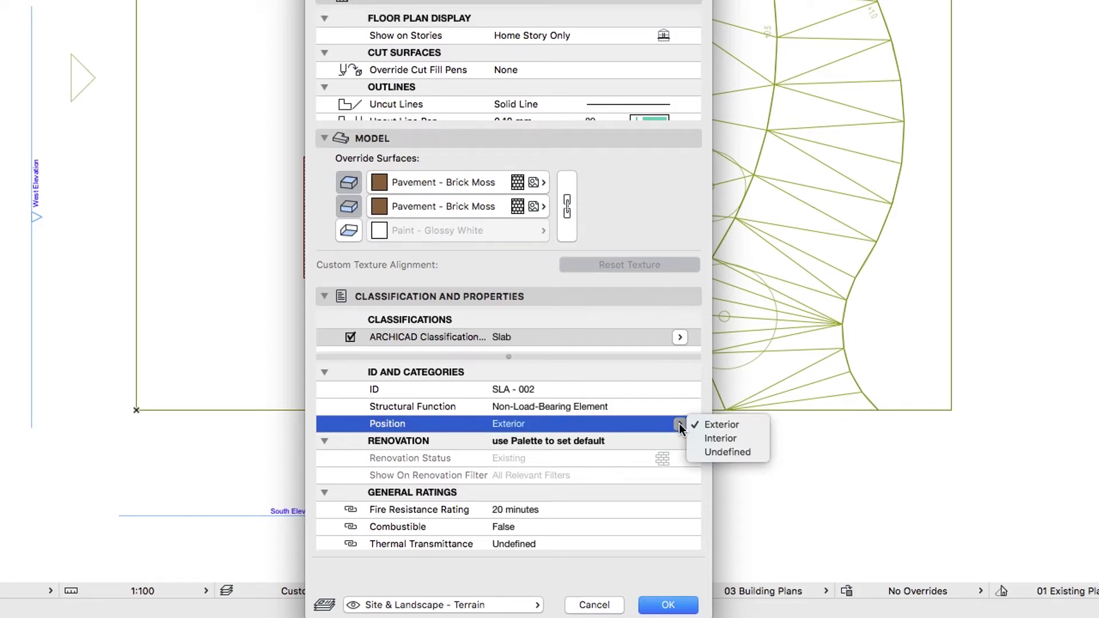
{"action": "left_click", "coordinate": [680, 427]}
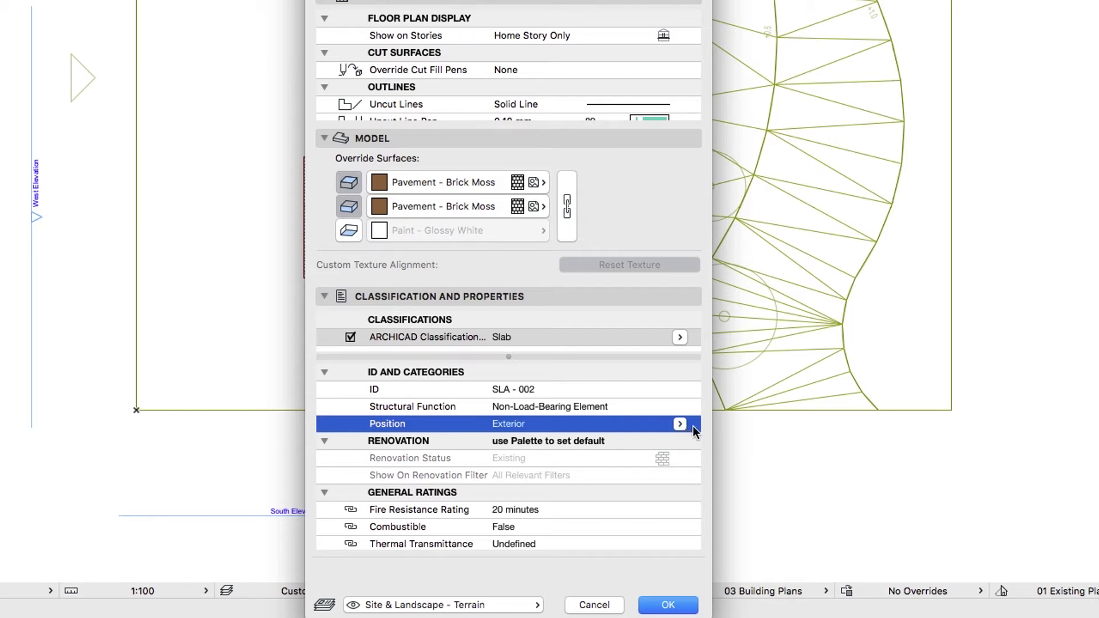
{"action": "scroll", "coordinate": [693, 427], "scroll_direction": "down", "scroll_amount": 1}
{"action": "left_click_drag", "start_coordinate": [696, 397], "coordinate": [702, 361]}
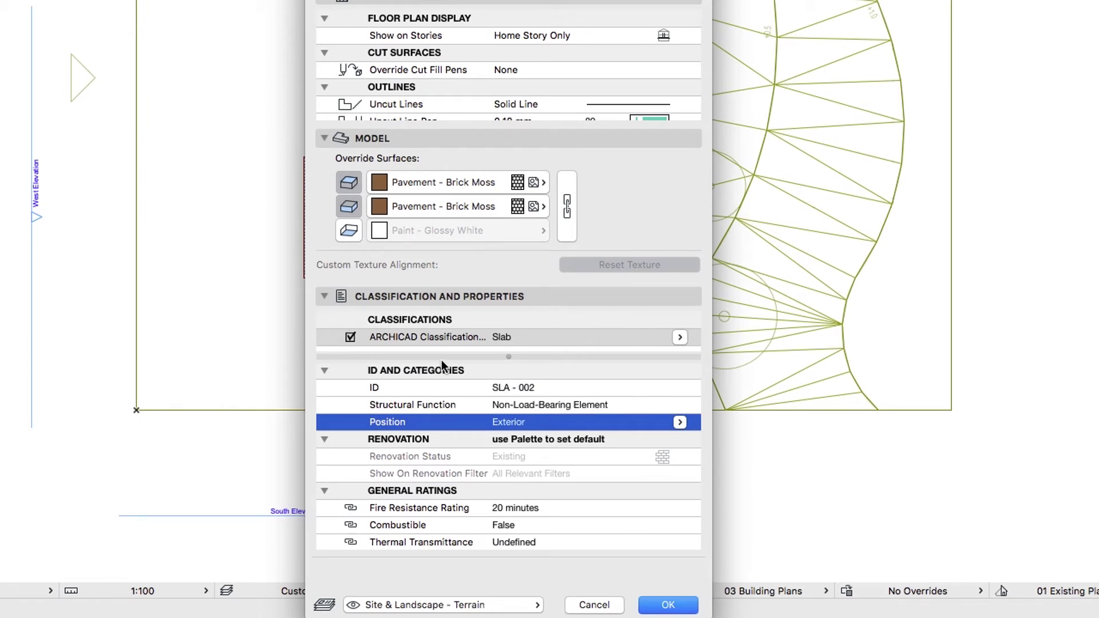
{"action": "left_click", "coordinate": [582, 338]}
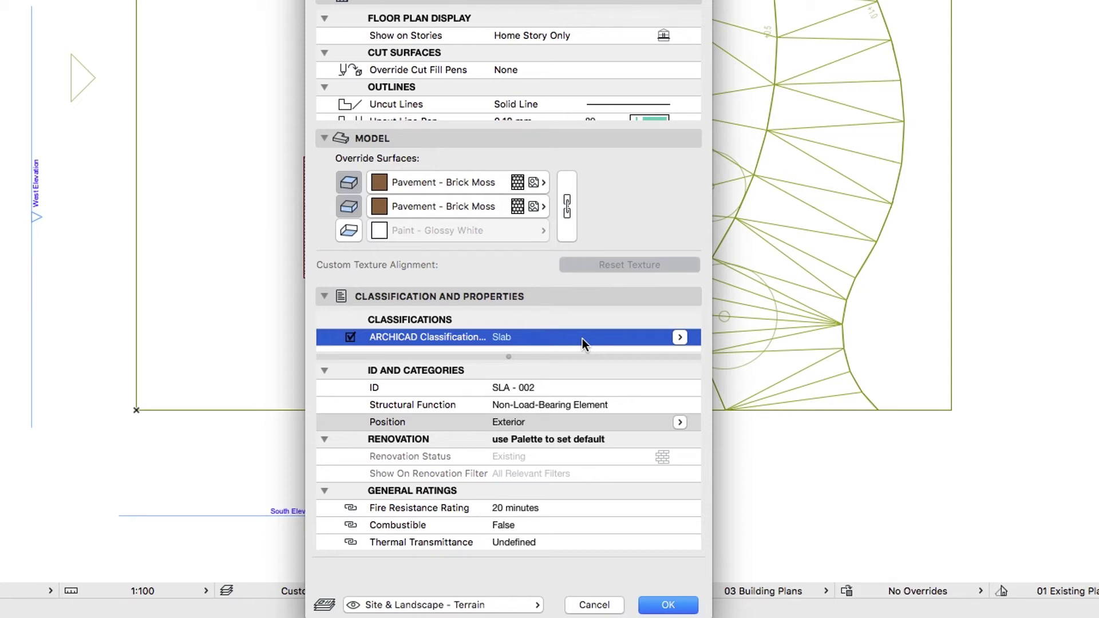
- Classify the default slab as Massing > Site Geometry and confirm the slab settings with OK
{"action": "left_click", "coordinate": [679, 338]}
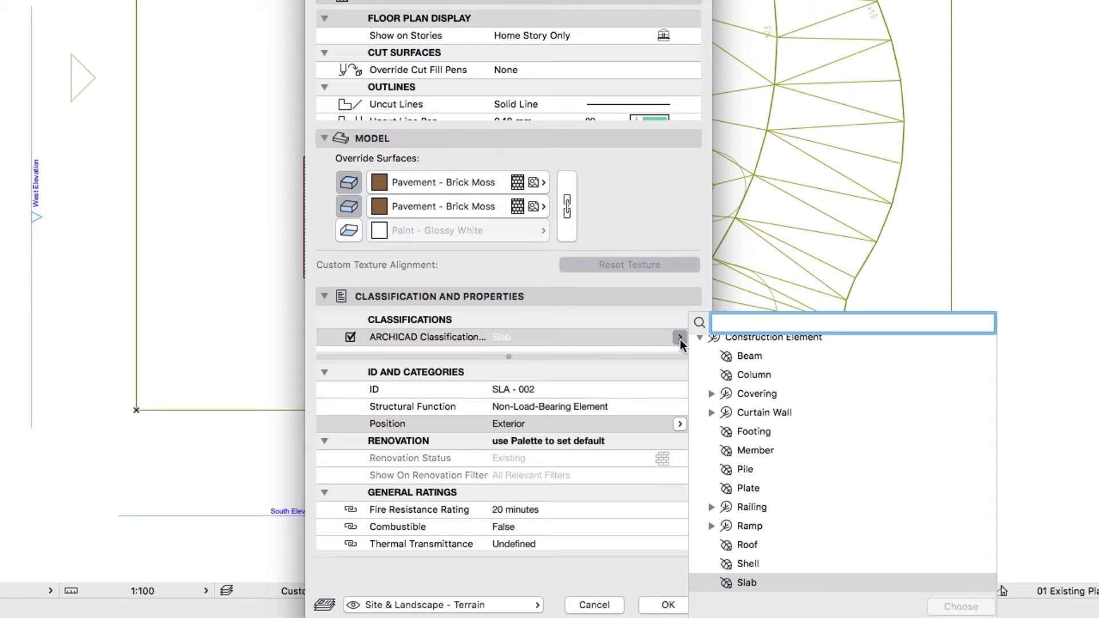
{"action": "scroll", "coordinate": [713, 360], "scroll_direction": "down", "scroll_amount": 5}
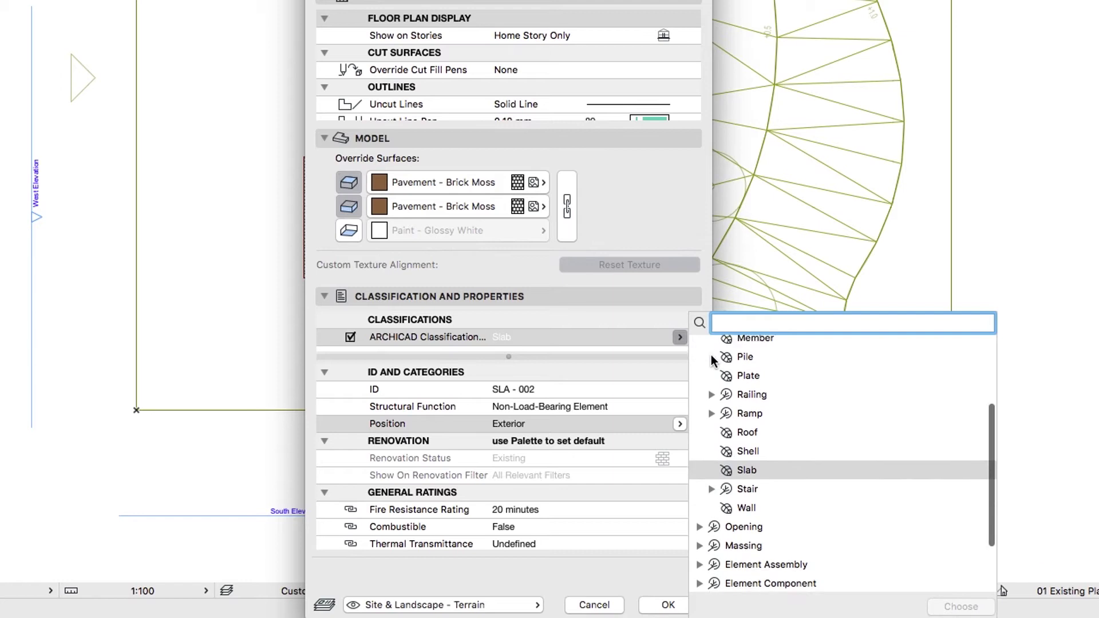
{"action": "left_click", "coordinate": [700, 524]}
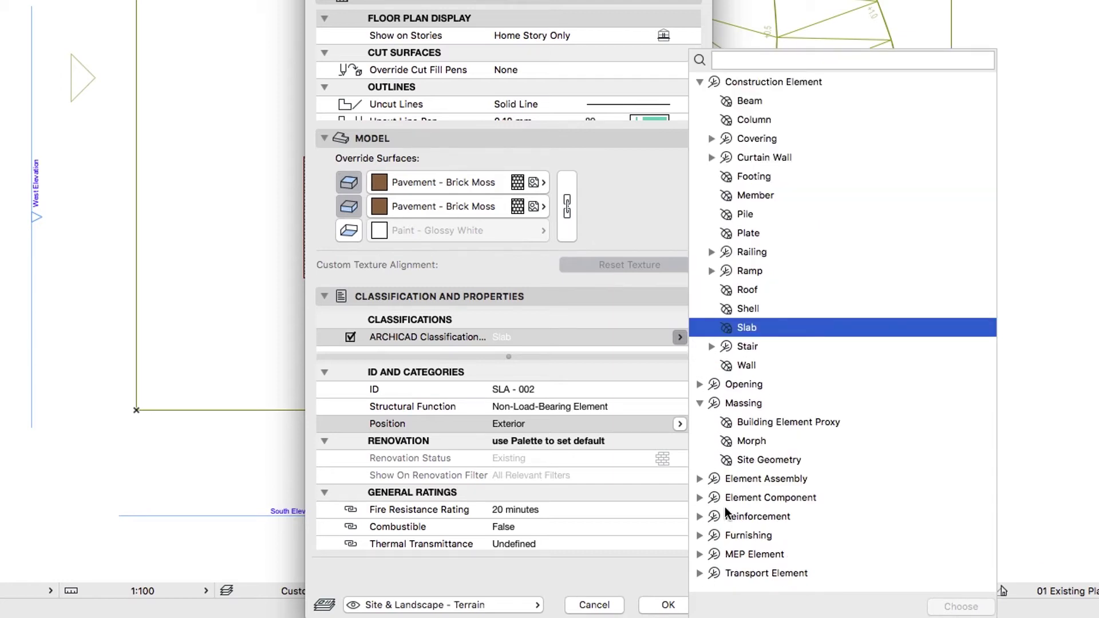
{"action": "left_click", "coordinate": [751, 461]}
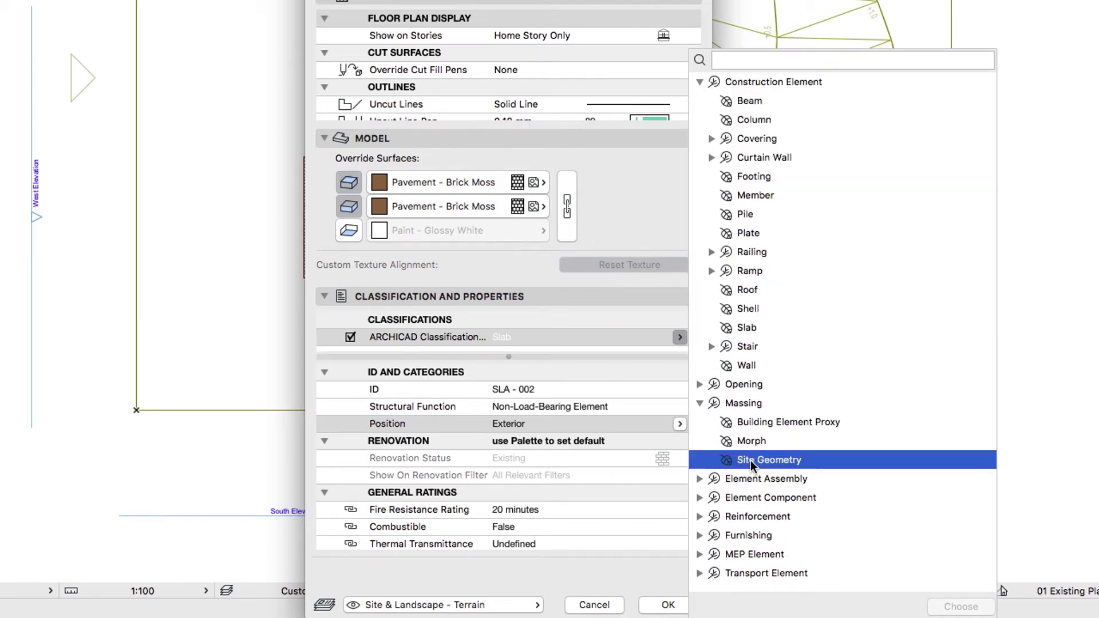
{"action": "double_click", "coordinate": [809, 460]}
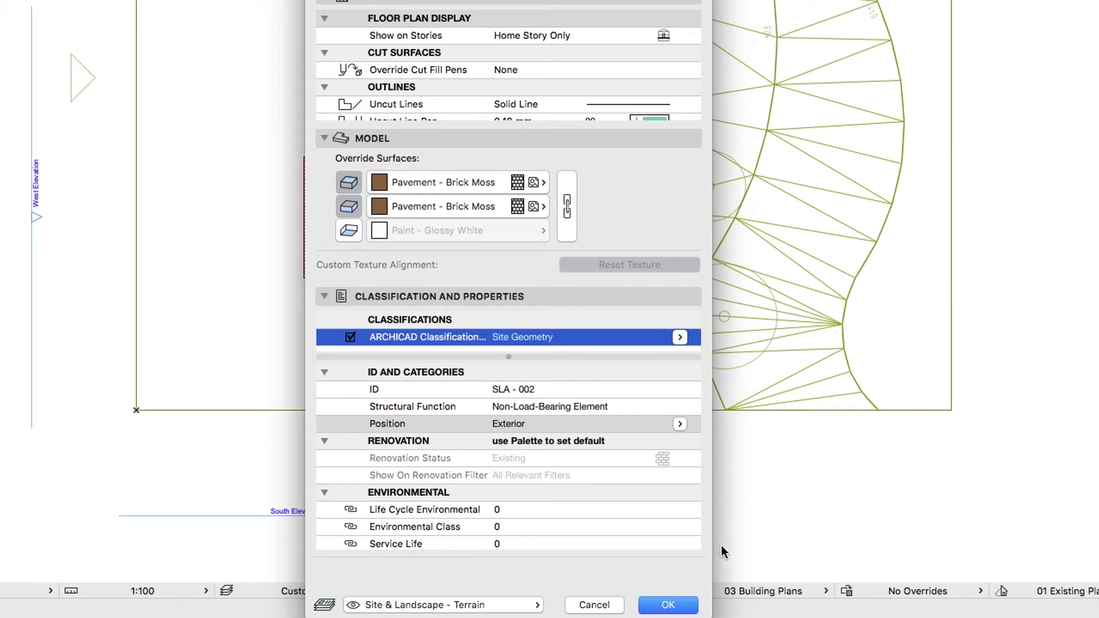
{"action": "left_click", "coordinate": [680, 606]}
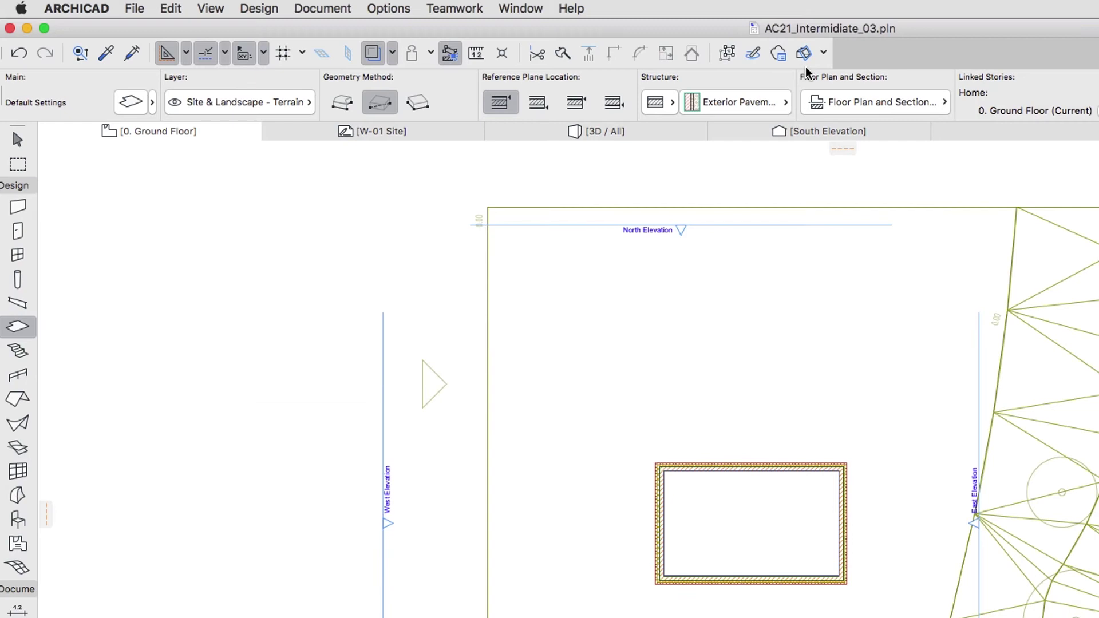
{"action": "right_click", "coordinate": [807, 71]}
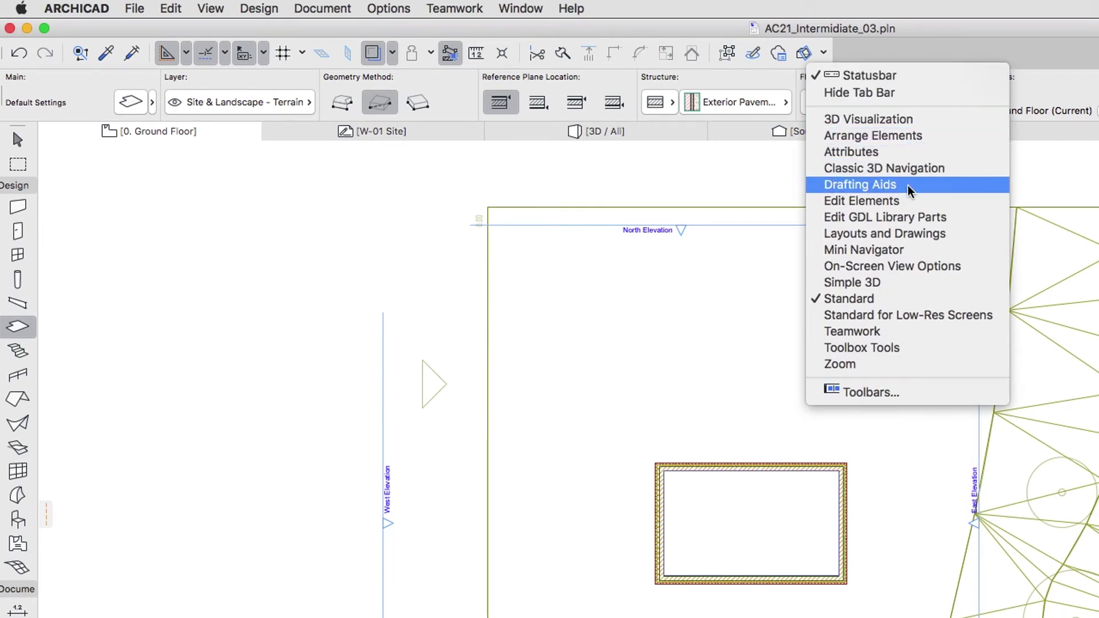
- Show the Drafting Aids toolbar and activate the Offset Constraint
{"action": "left_click", "coordinate": [896, 185]}
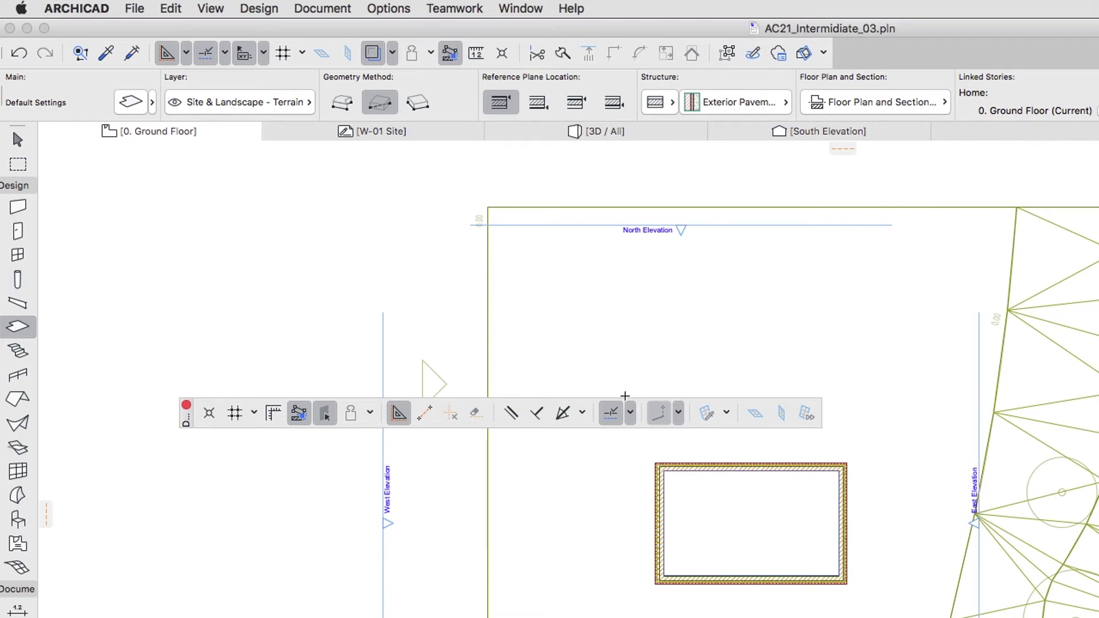
{"action": "left_click", "coordinate": [583, 412]}
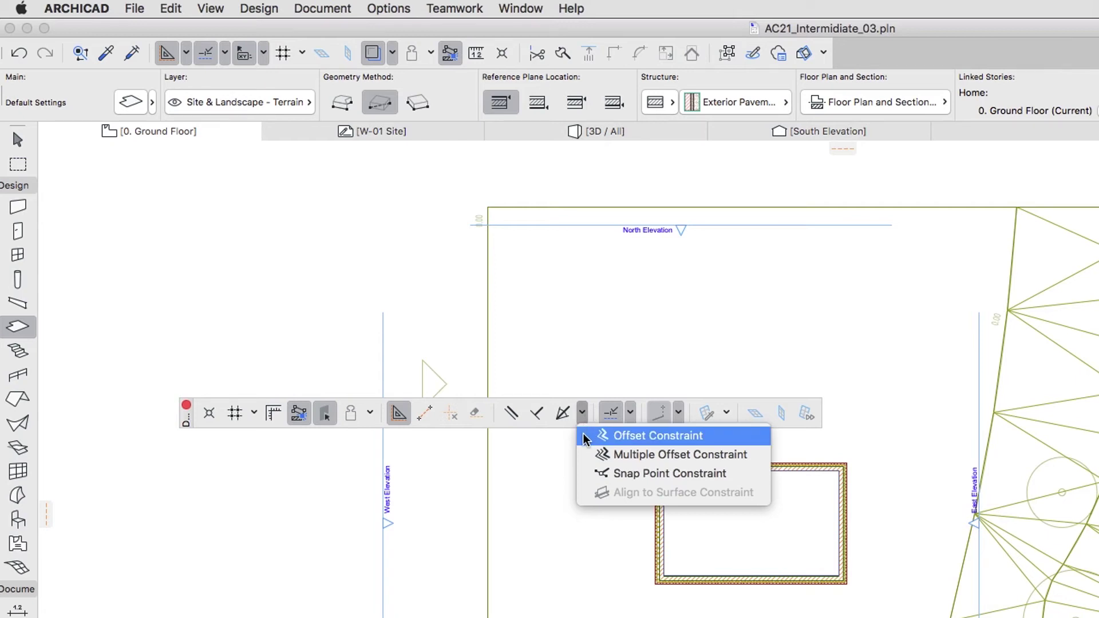
{"action": "left_click", "coordinate": [652, 435]}
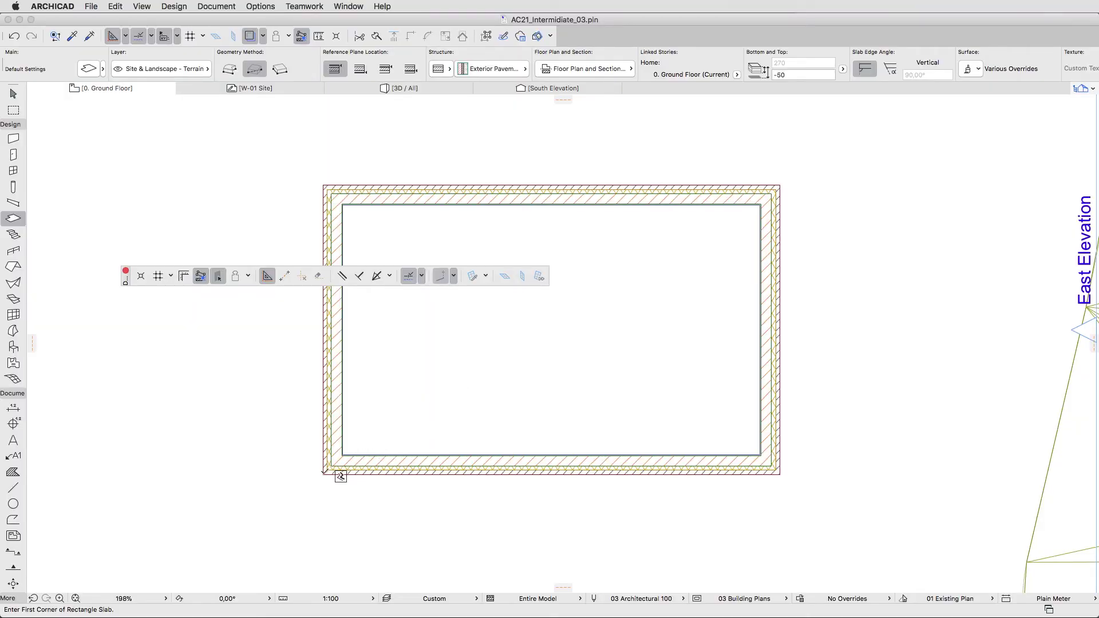
- Draw a rectangle slab from the building's lower-left to top-right corner, offset 2000 outward
{"action": "left_click", "coordinate": [322, 473]}
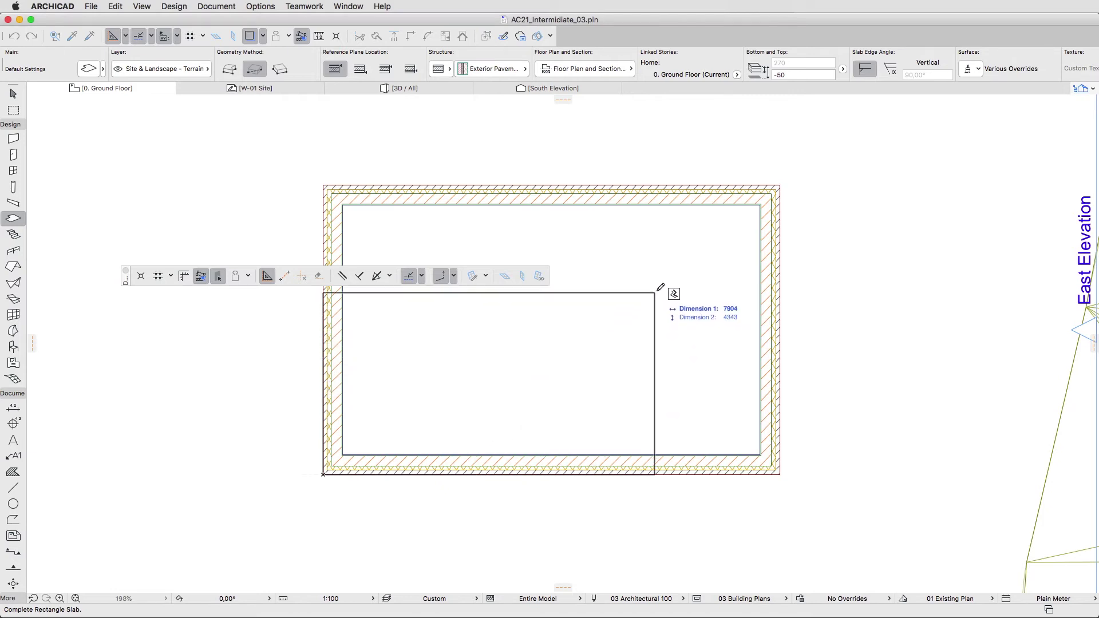
{"action": "left_click", "coordinate": [782, 182]}
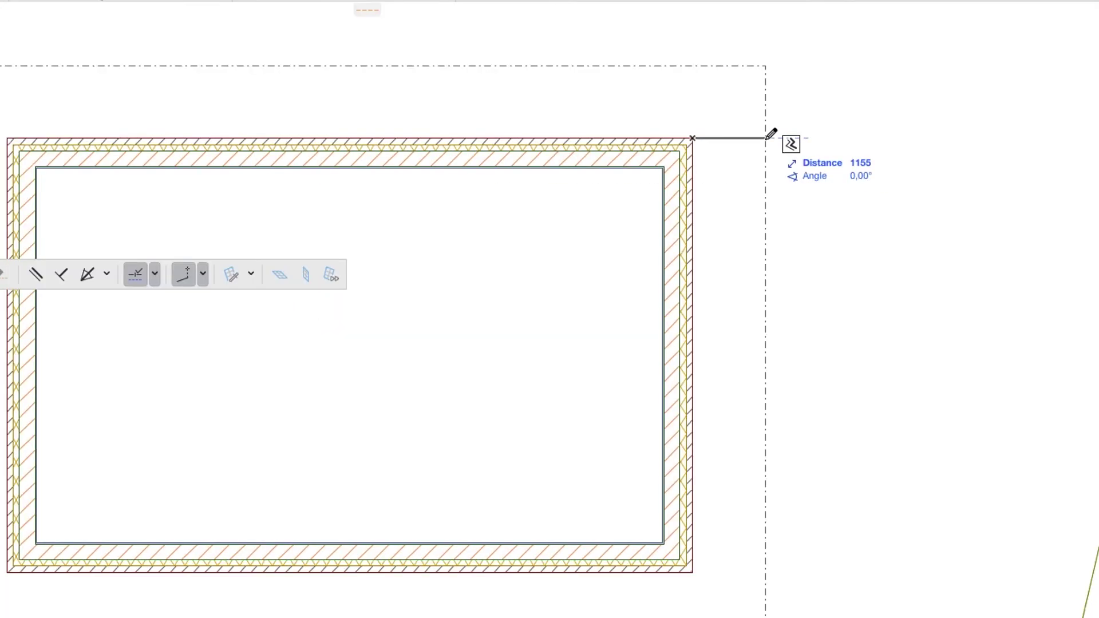
{"action": "type", "text": "2000"}
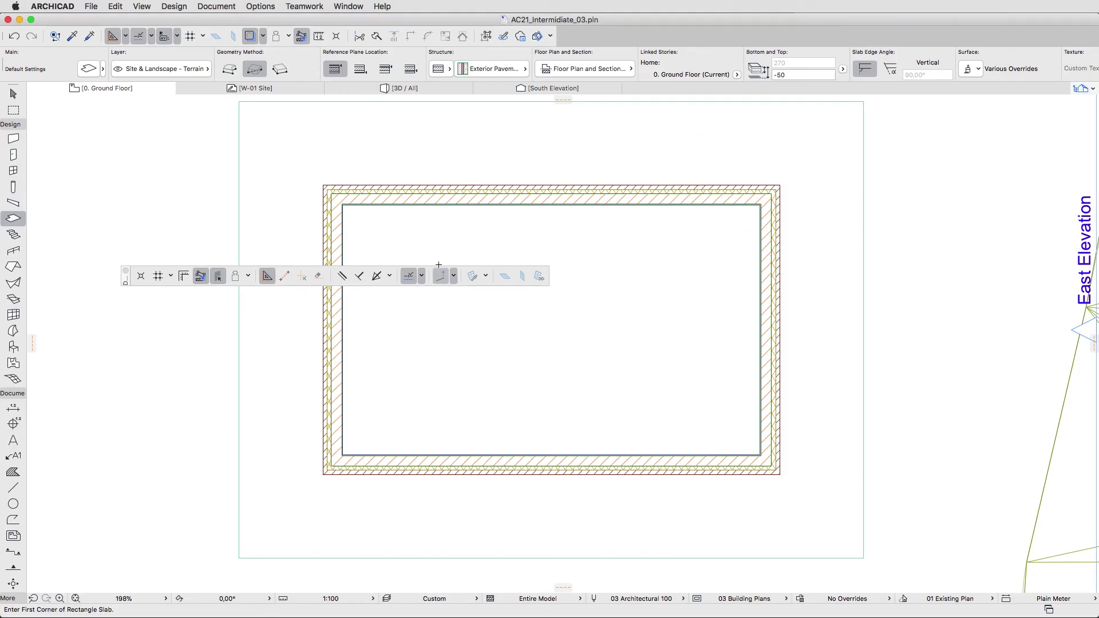
- Close Drafting Aids and insert a node on the slab's left edge, level with the inner top wall
{"action": "left_click", "coordinate": [126, 272]}
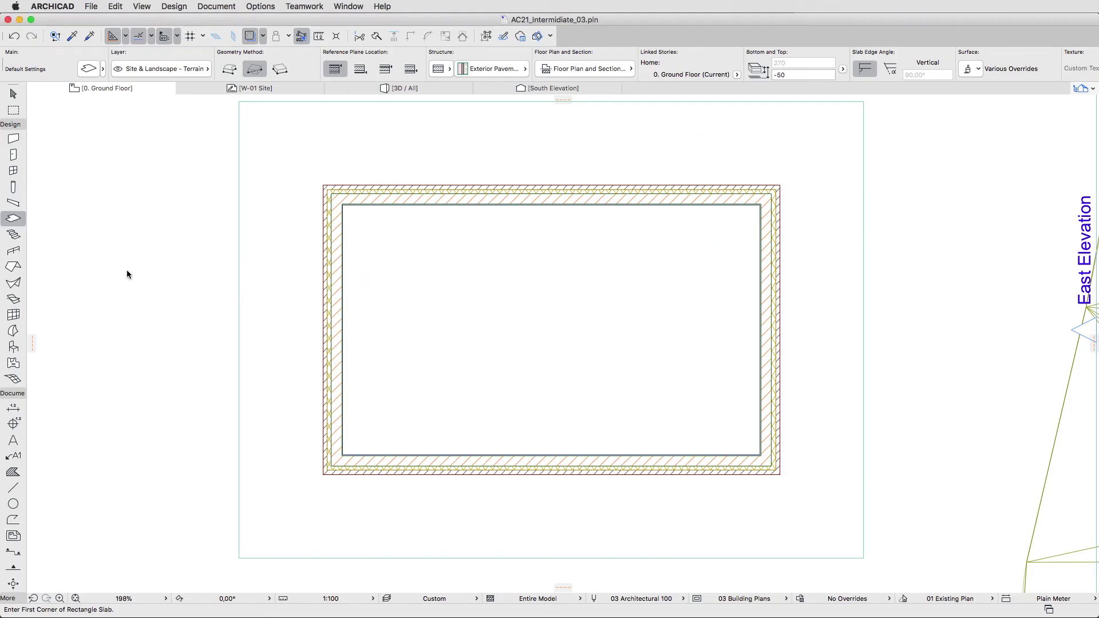
{"action": "left_click", "coordinate": [256, 272], "text": "shift"}
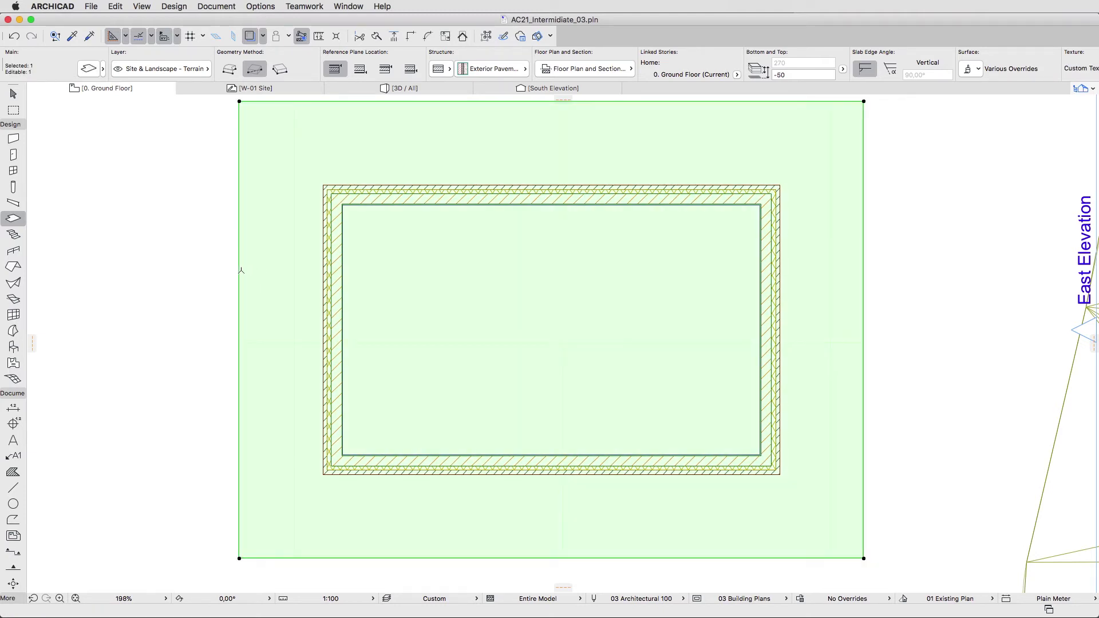
{"action": "left_click", "coordinate": [239, 269]}
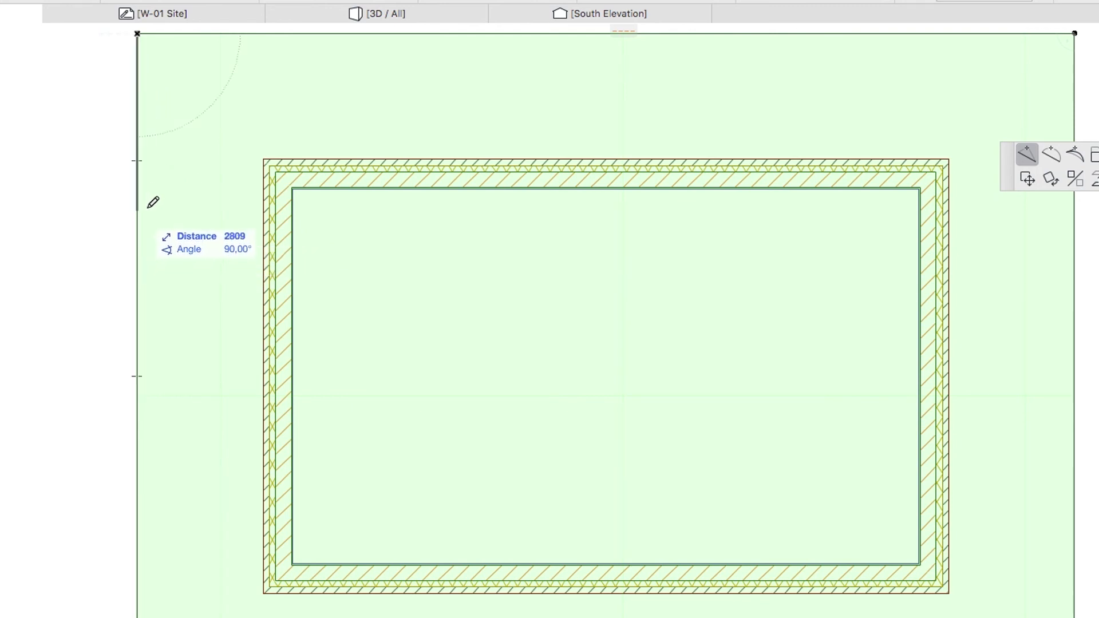
{"action": "left_click", "coordinate": [291, 187]}
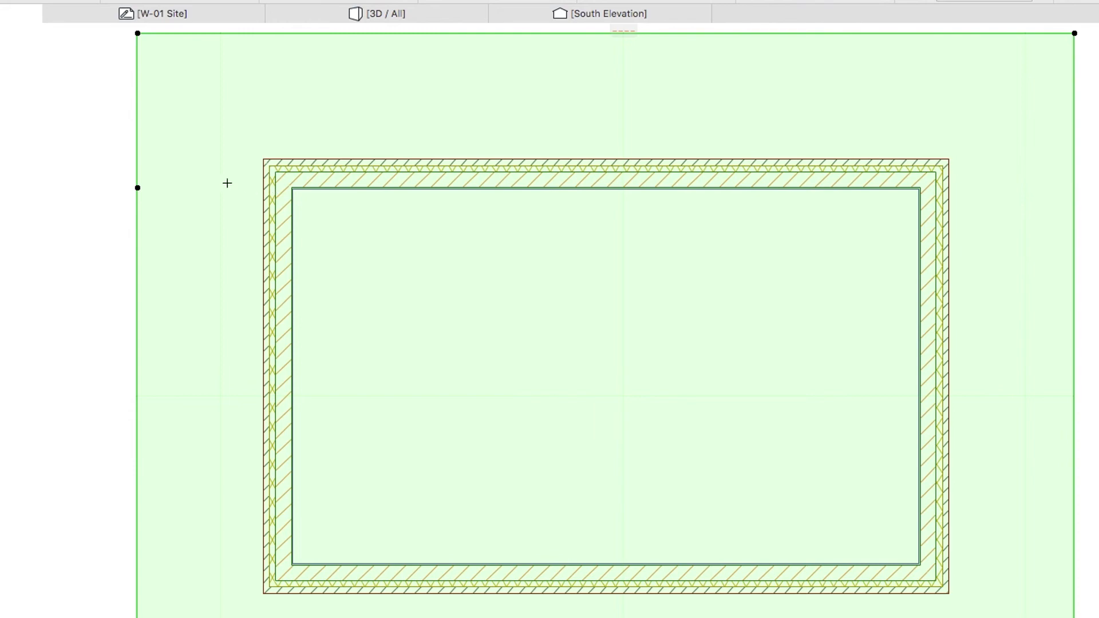
- Offset the slab's upper-left edge west to the vertical site line
{"action": "left_click", "coordinate": [138, 149]}
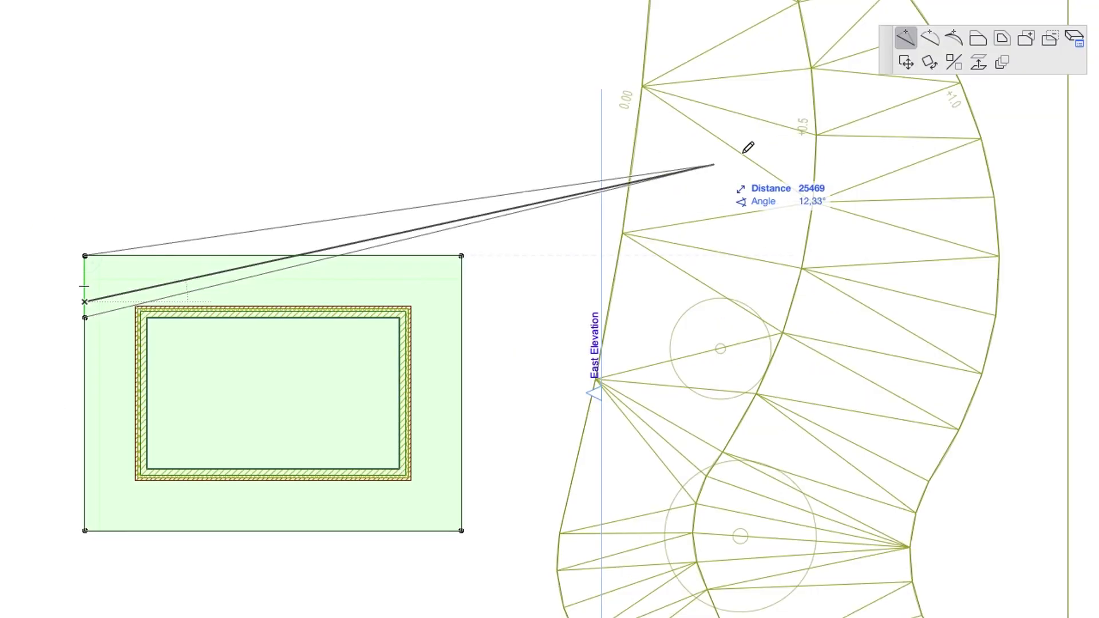
{"action": "left_click", "coordinate": [972, 47]}
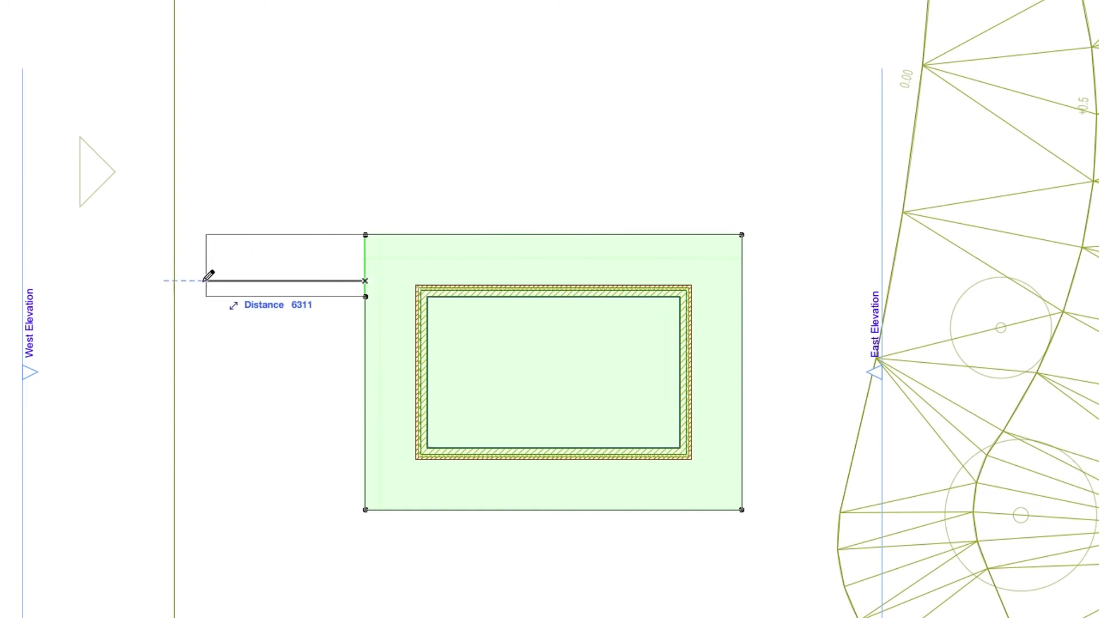
{"action": "left_click", "coordinate": [176, 280]}
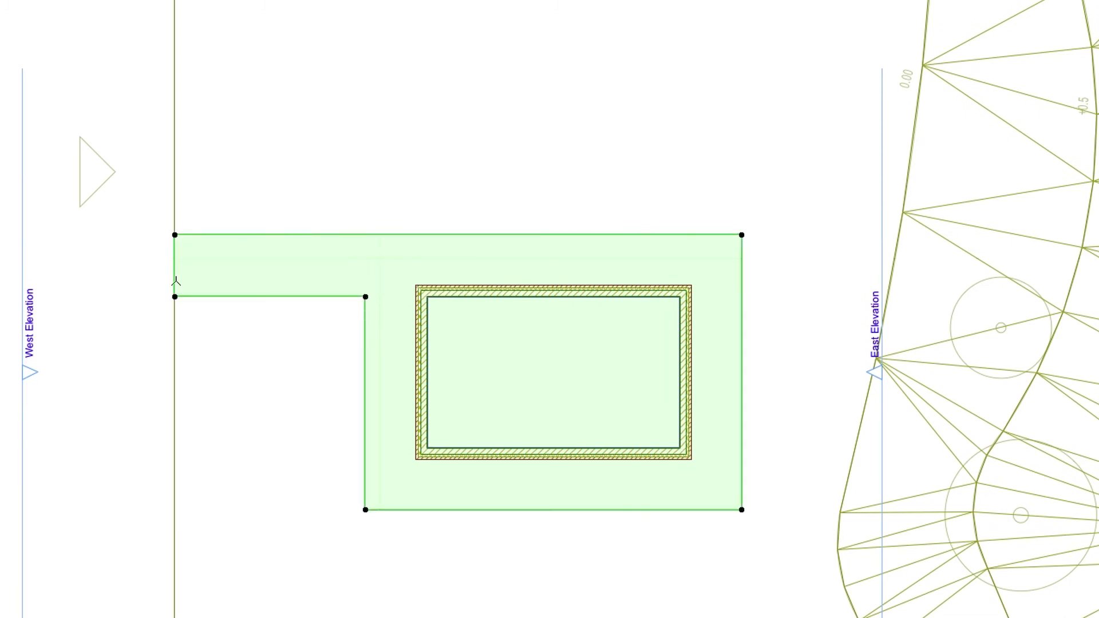
- Offset the slab's top edge 10000 to the north
{"action": "middle_click_drag", "start_coordinate": [238, 276], "coordinate": [174, 353]}
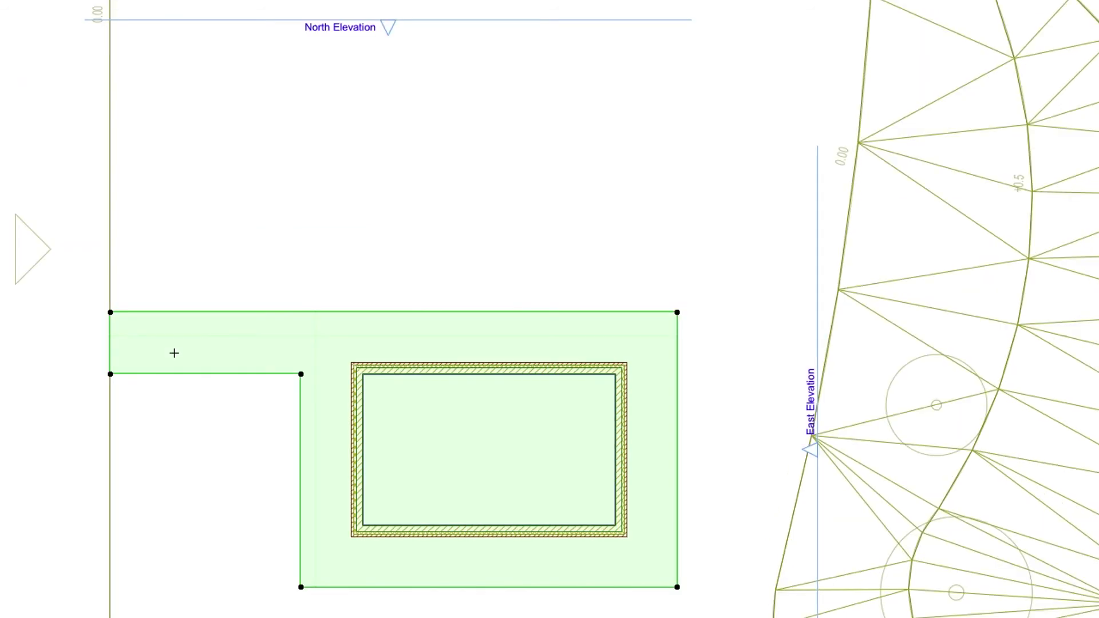
{"action": "left_click", "coordinate": [230, 313]}
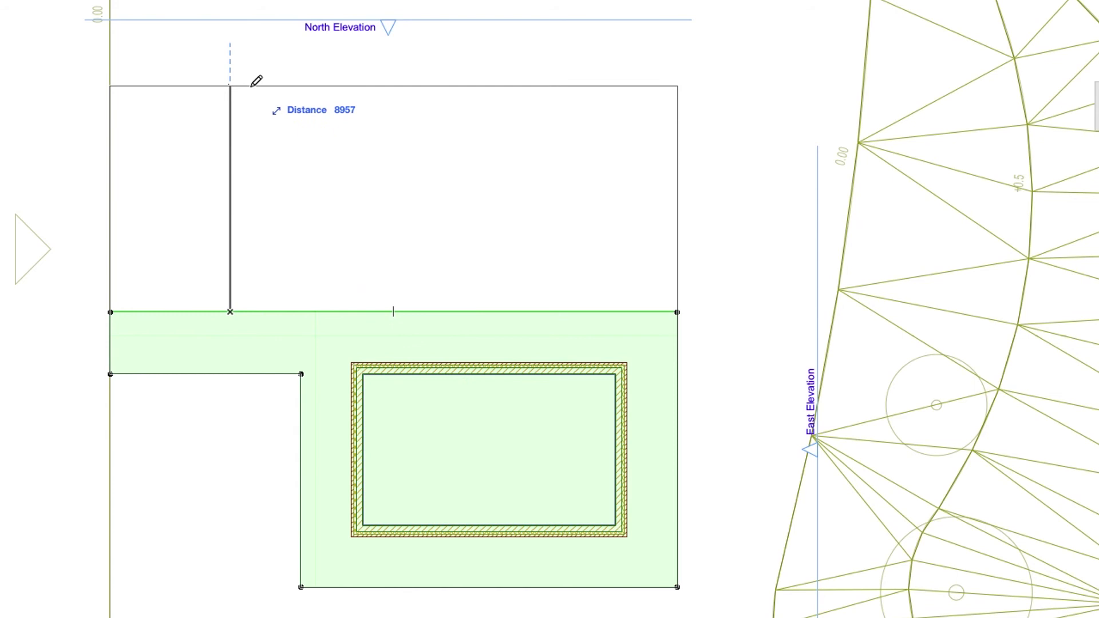
{"action": "type", "text": "100"}
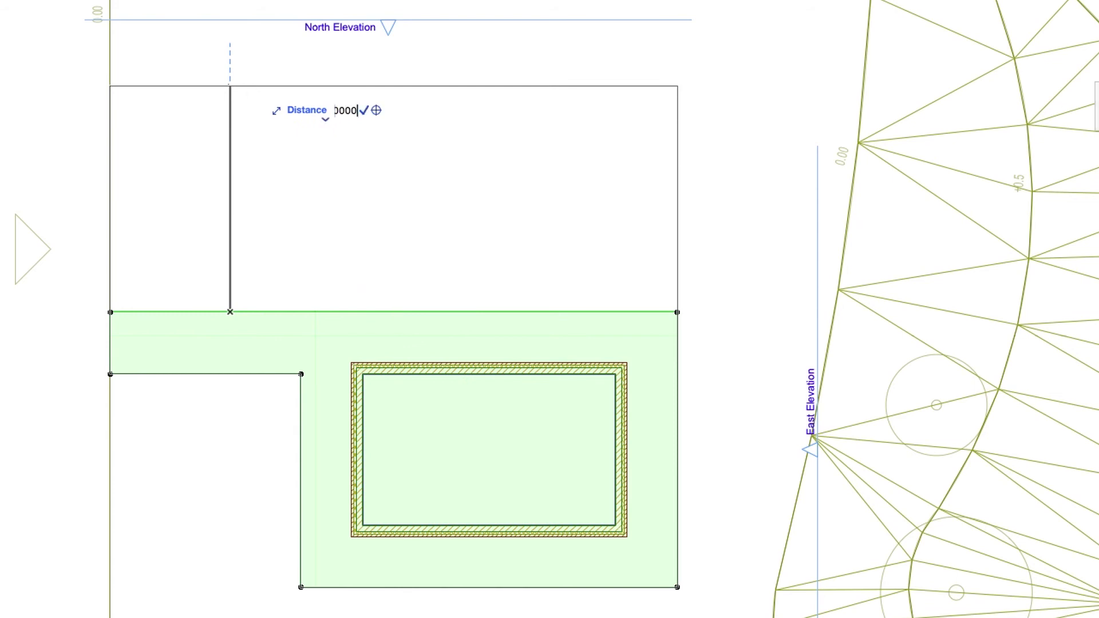
{"action": "key", "text": "Return"}
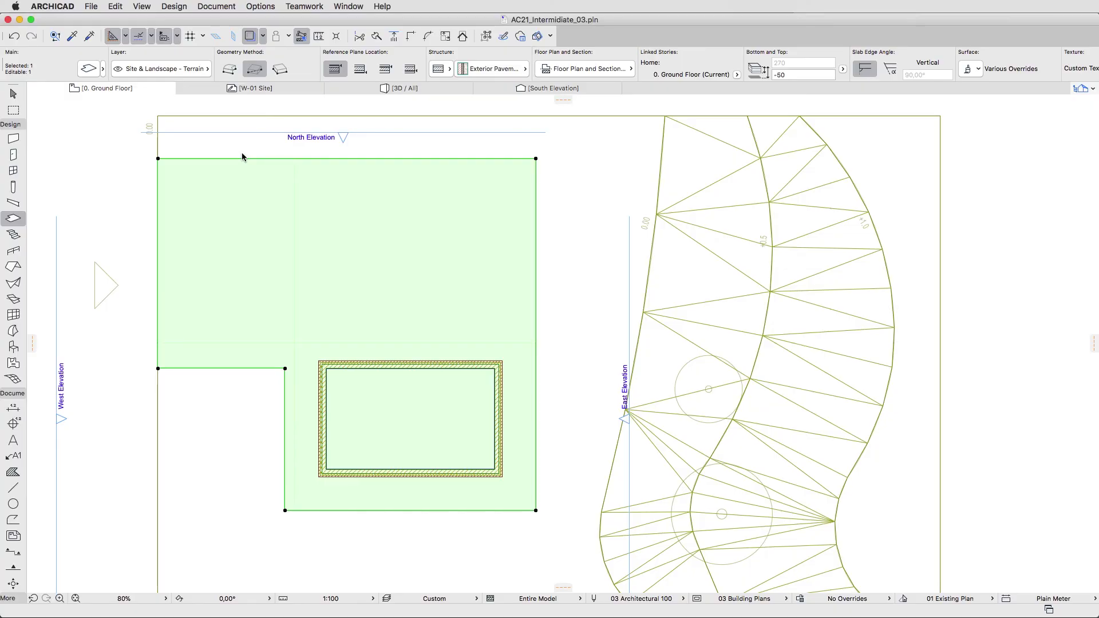
- Deselect, view the model in 3D / All from a higher angle, and select the L-shaped pavement slab
{"action": "key", "text": "Escape"}
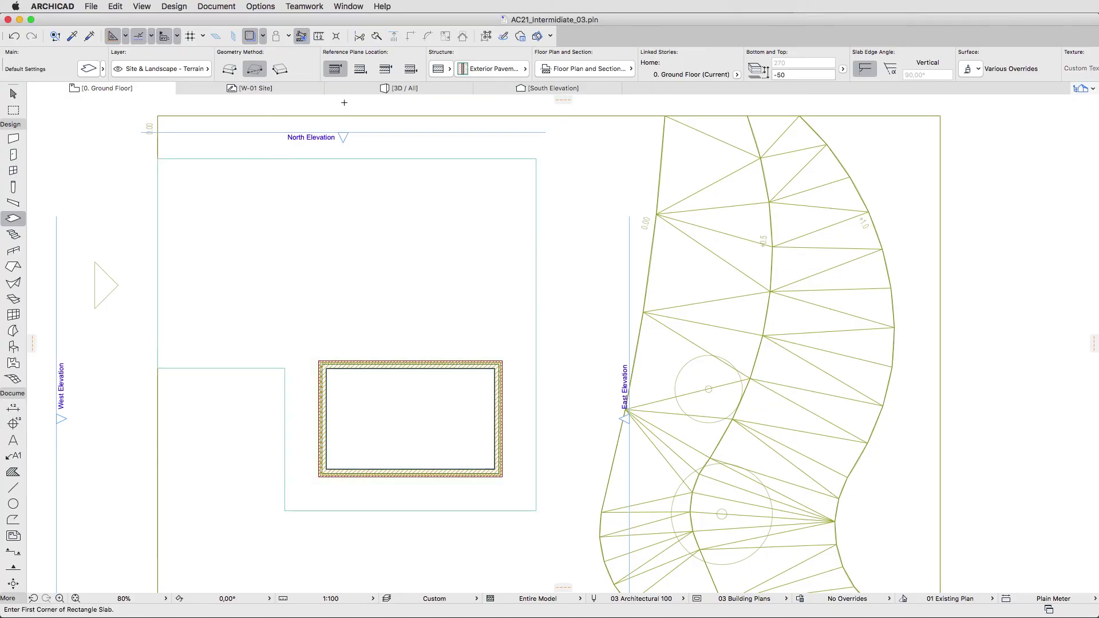
{"action": "left_click", "coordinate": [357, 89]}
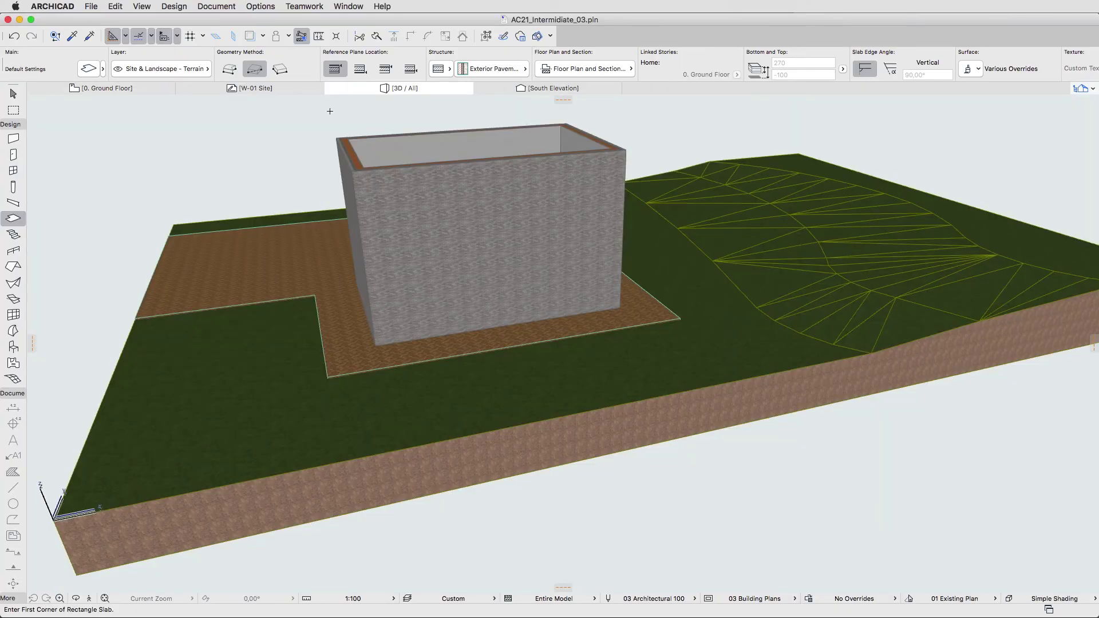
{"action": "middle_click_drag", "start_coordinate": [330, 111], "coordinate": [331, 163], "text": "shift"}
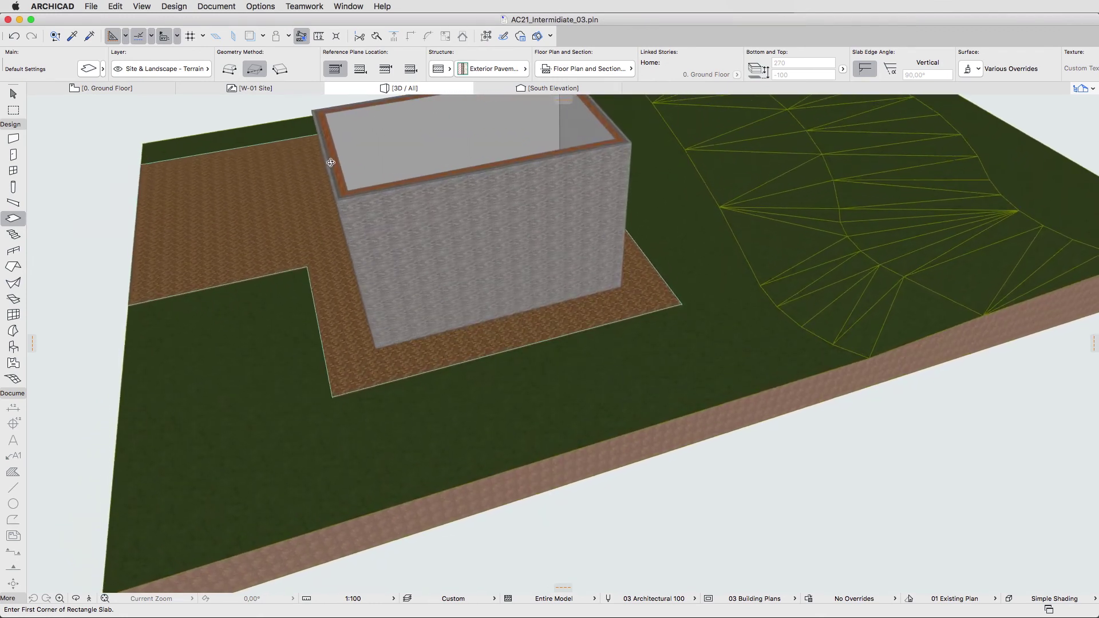
{"action": "middle_click_drag", "start_coordinate": [284, 117], "coordinate": [353, 214]}
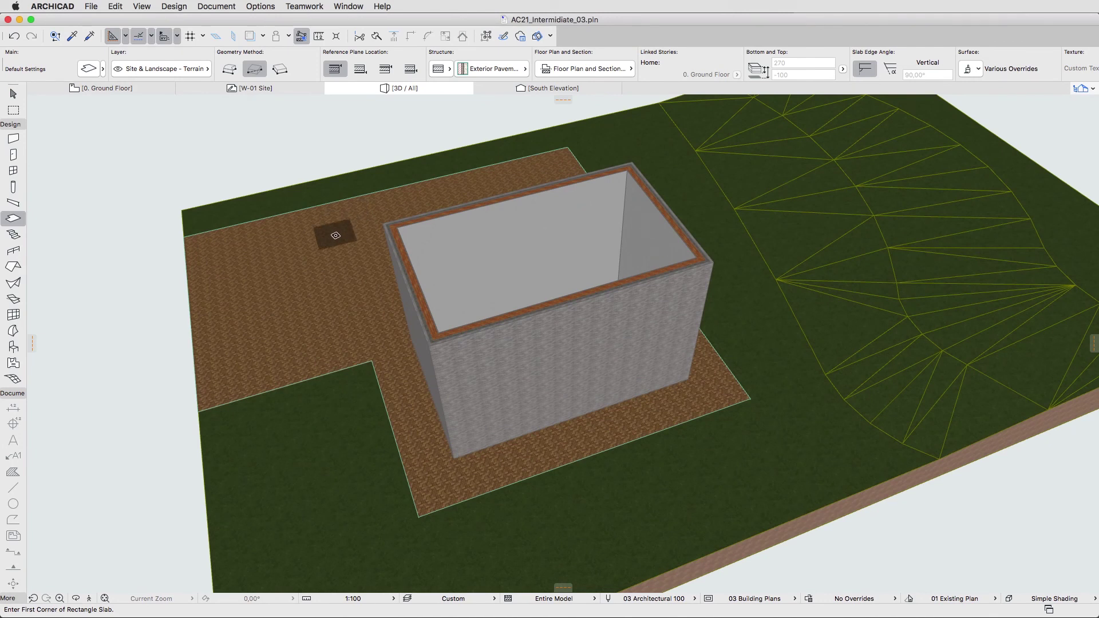
{"action": "left_click", "coordinate": [335, 235], "text": "shift"}
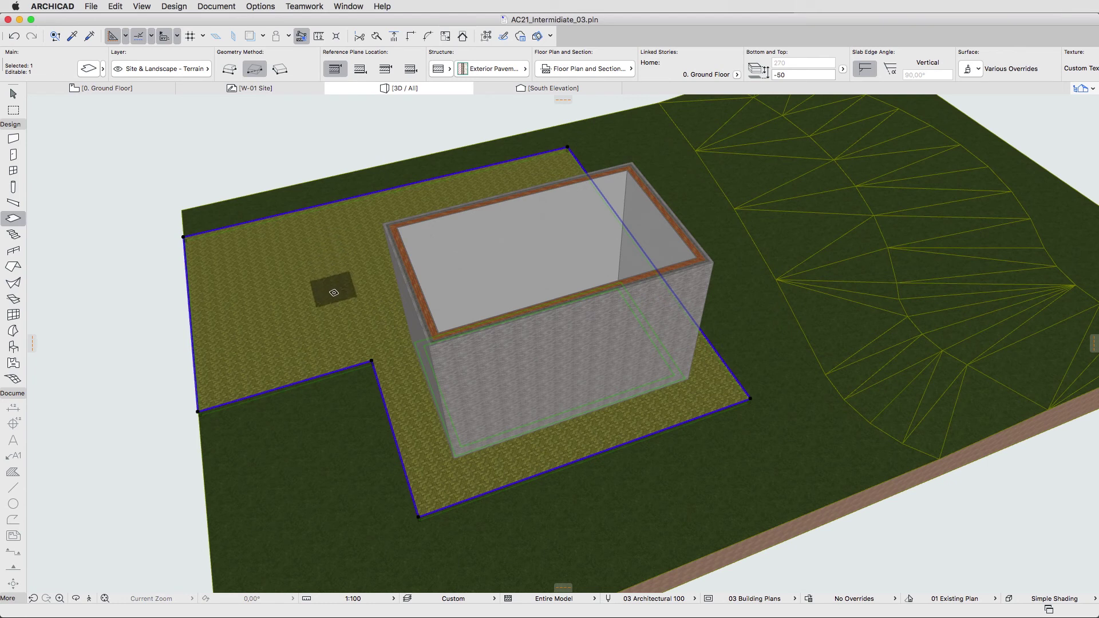
- Subtract a 10900 × 6900 rectangle from the pavement slab between opposite building corners
{"action": "left_click", "coordinate": [331, 374]}
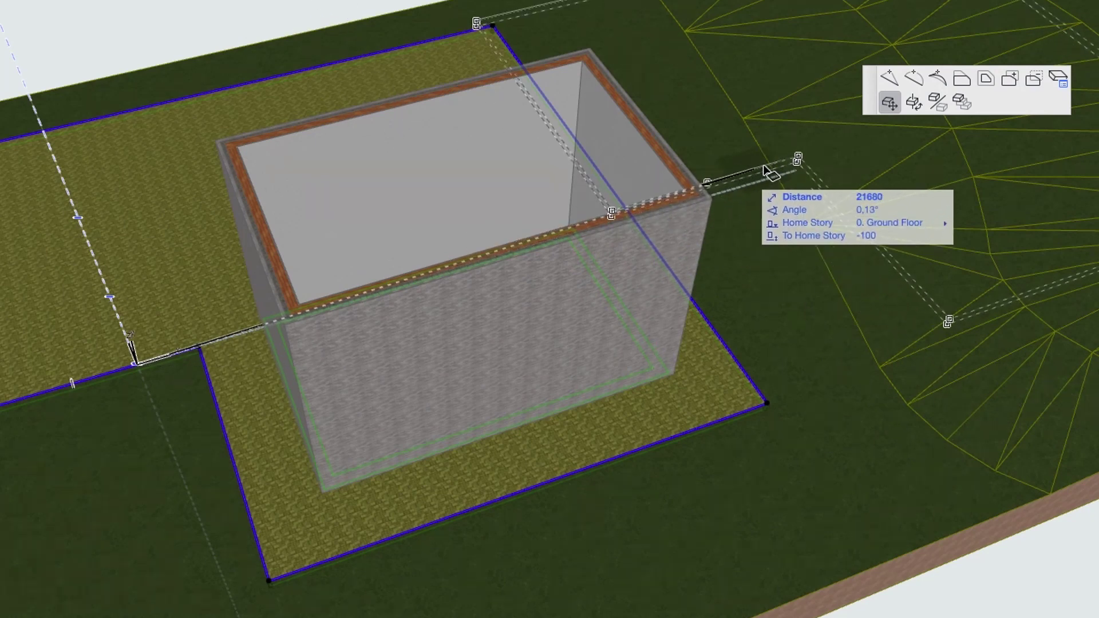
{"action": "left_click", "coordinate": [1026, 78]}
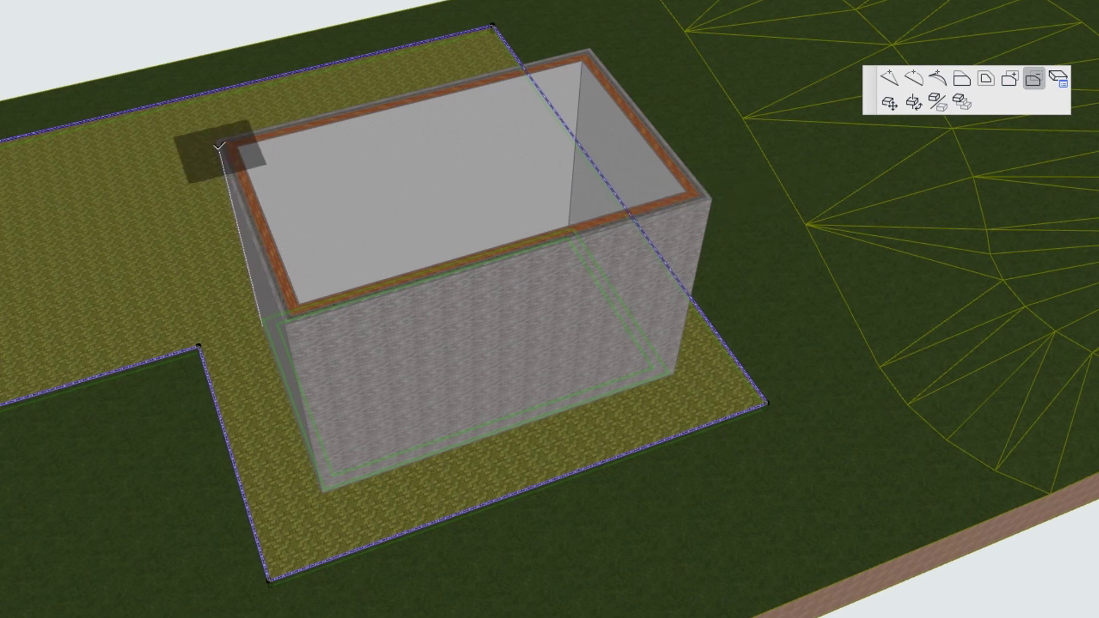
{"action": "left_click", "coordinate": [216, 140]}
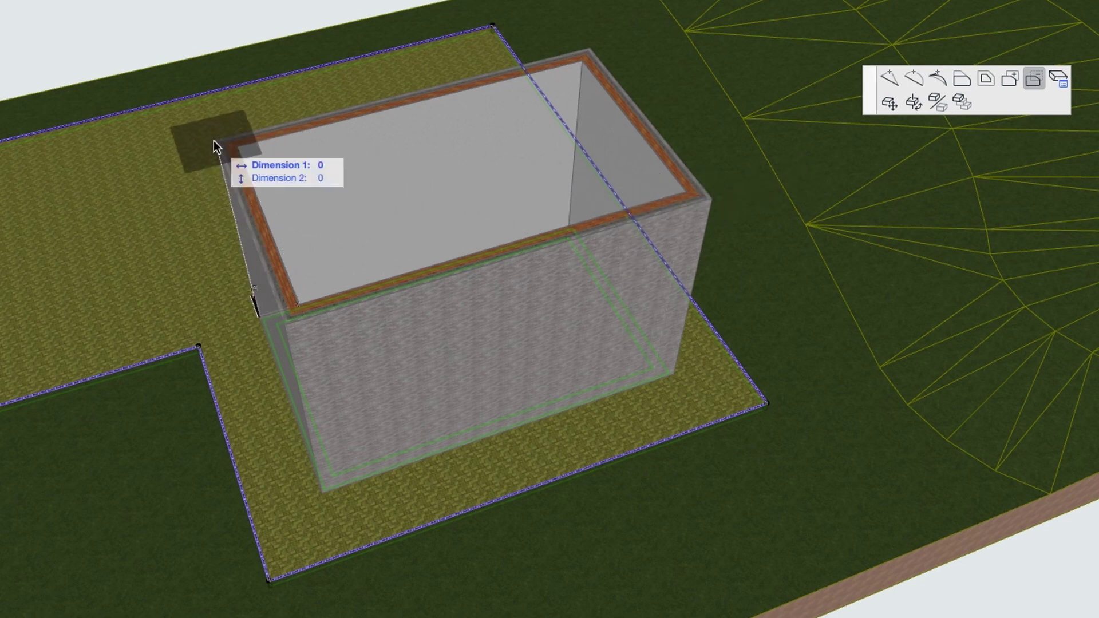
{"action": "left_click", "coordinate": [720, 193]}
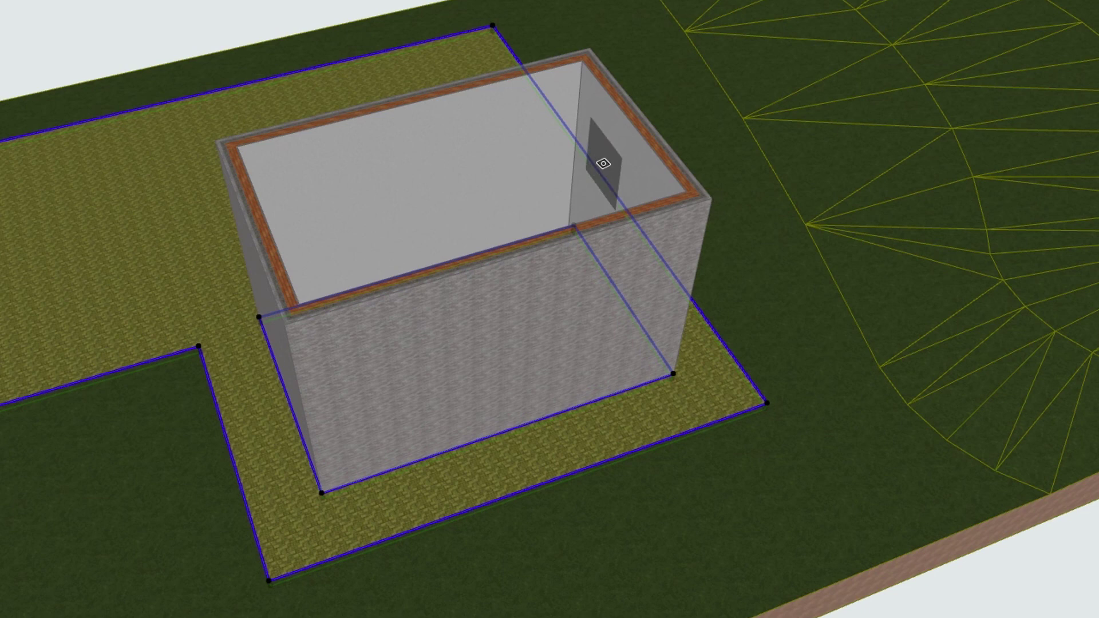